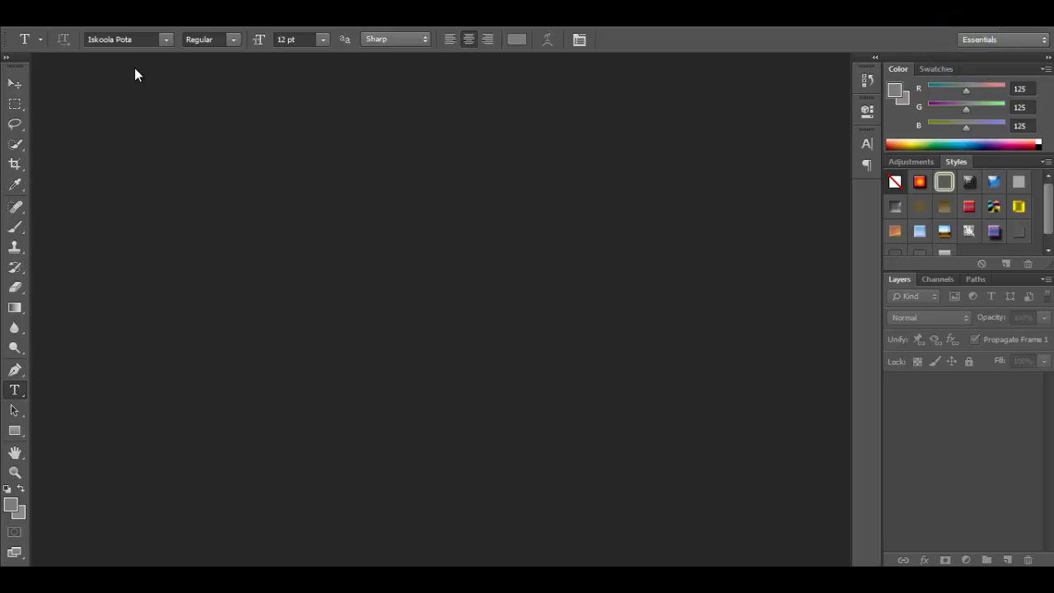
Cancel a new document, then open 'YT template by Platz.psd' from the Desktop.
{"action": "left_click", "coordinate": [38, 30]}
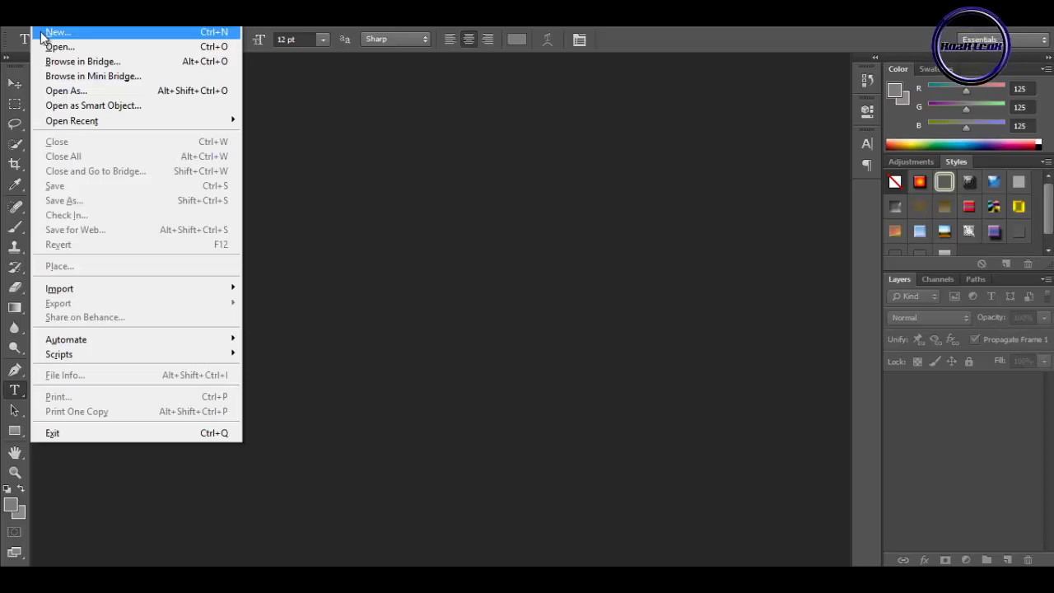
{"action": "left_click", "coordinate": [56, 33]}
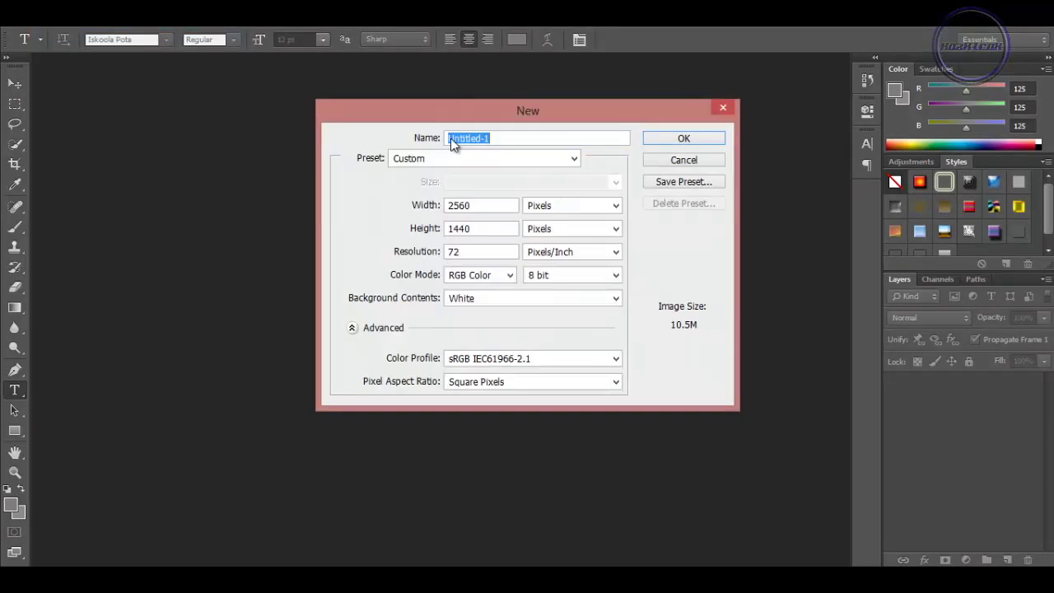
{"action": "left_click", "coordinate": [721, 107]}
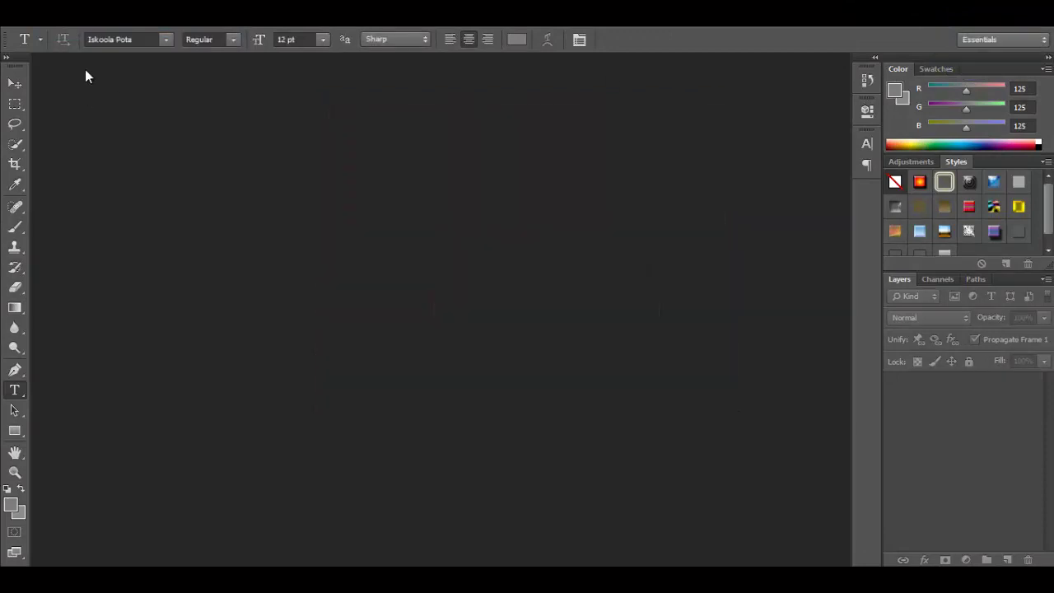
{"action": "left_click", "coordinate": [56, 23]}
{"action": "left_click", "coordinate": [61, 43]}
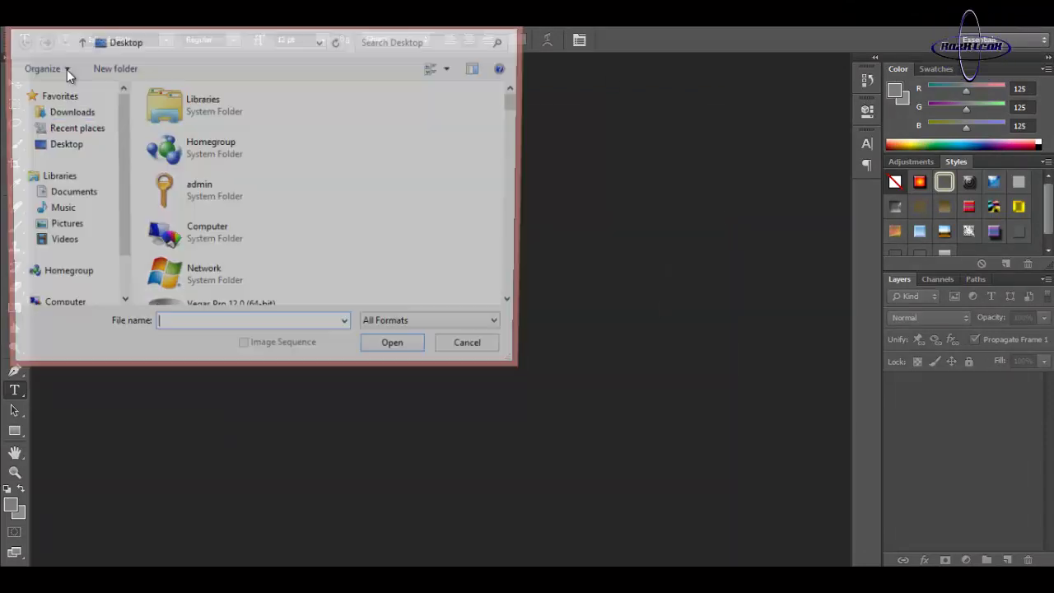
{"action": "type", "text": "yt"}
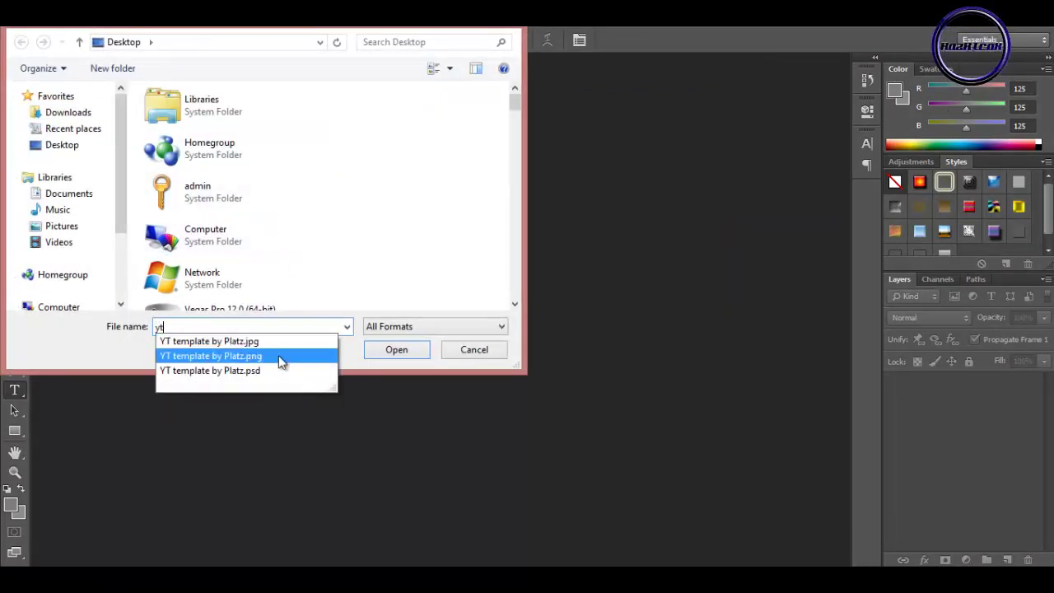
{"action": "left_click", "coordinate": [275, 372]}
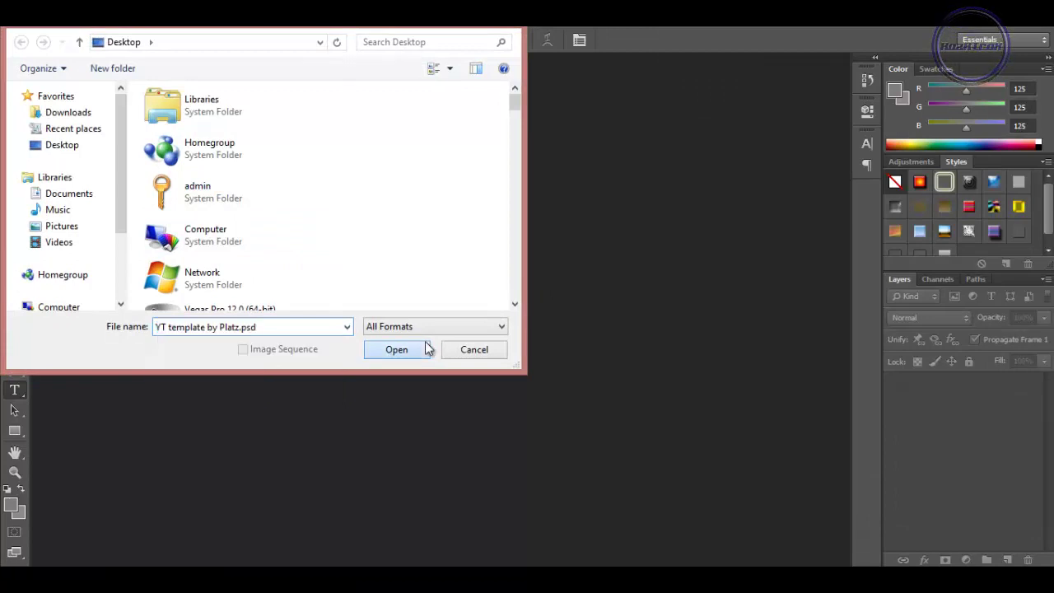
{"action": "left_click", "coordinate": [396, 349]}
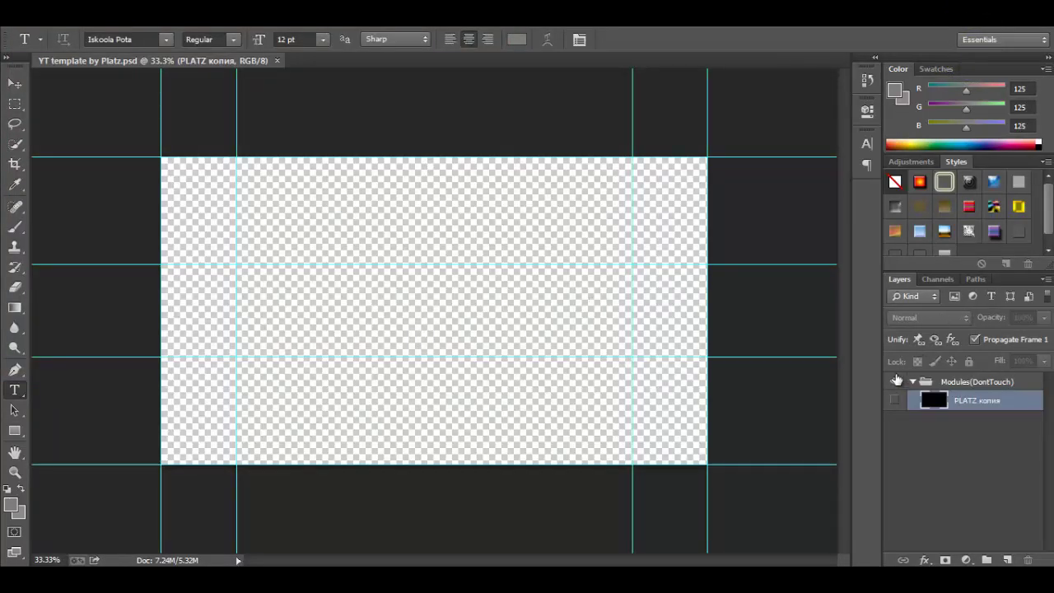
Collapse the Modules group and fill new Layer 1 with a deep-blue-to-cyan diagonal gradient.
{"action": "left_click", "coordinate": [914, 382]}
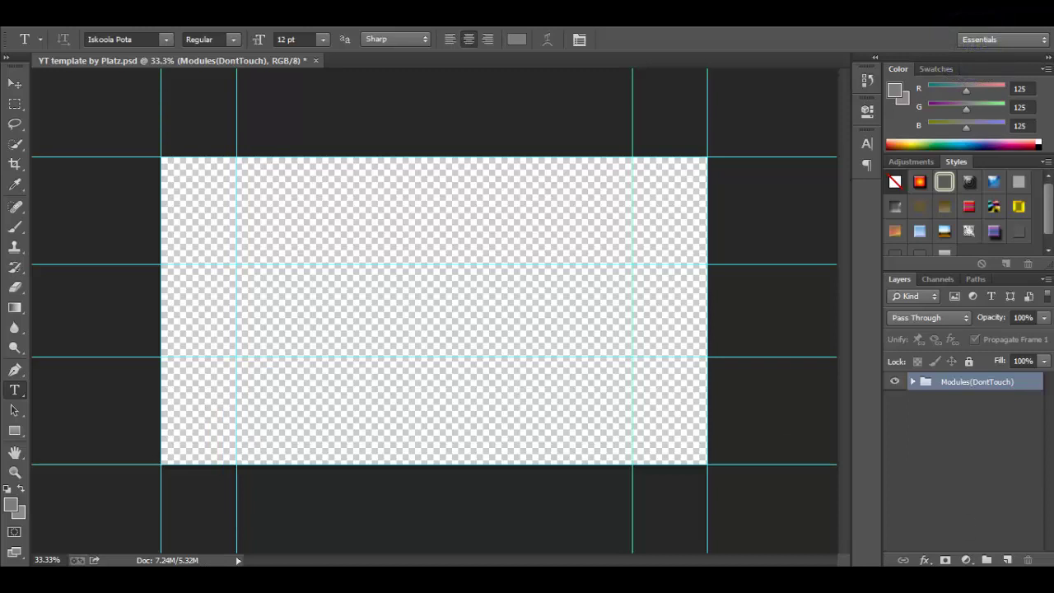
{"action": "left_click", "coordinate": [1006, 559]}
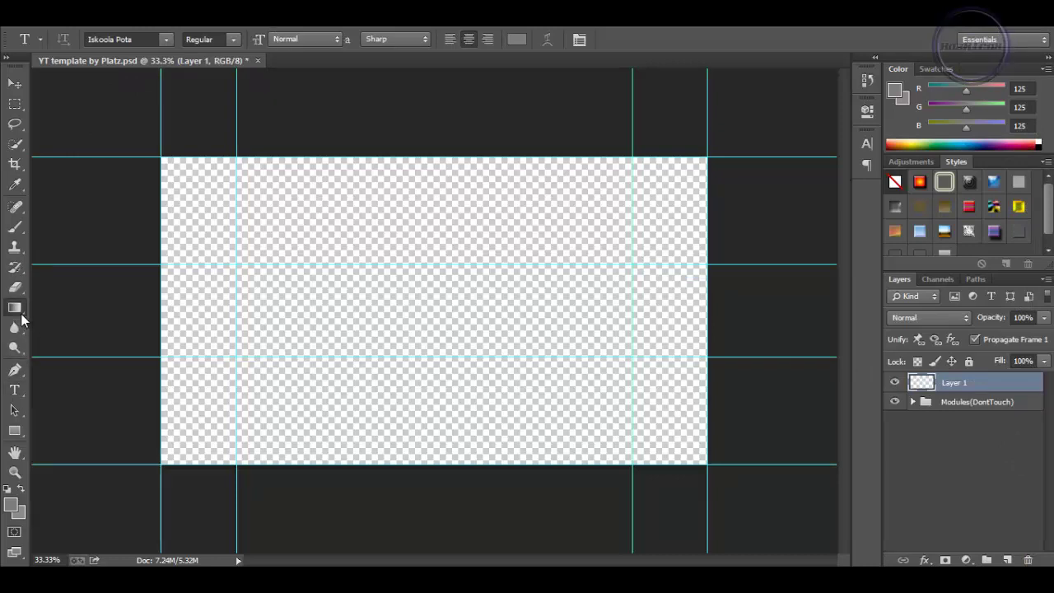
{"action": "left_click", "coordinate": [14, 308]}
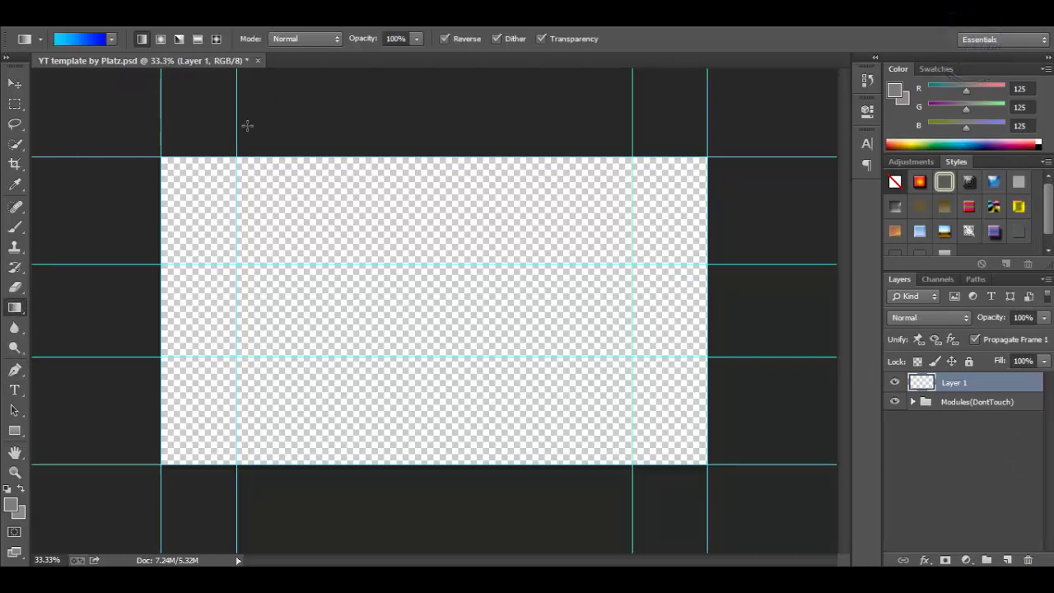
{"action": "left_click_drag", "start_coordinate": [162, 161], "coordinate": [775, 503]}
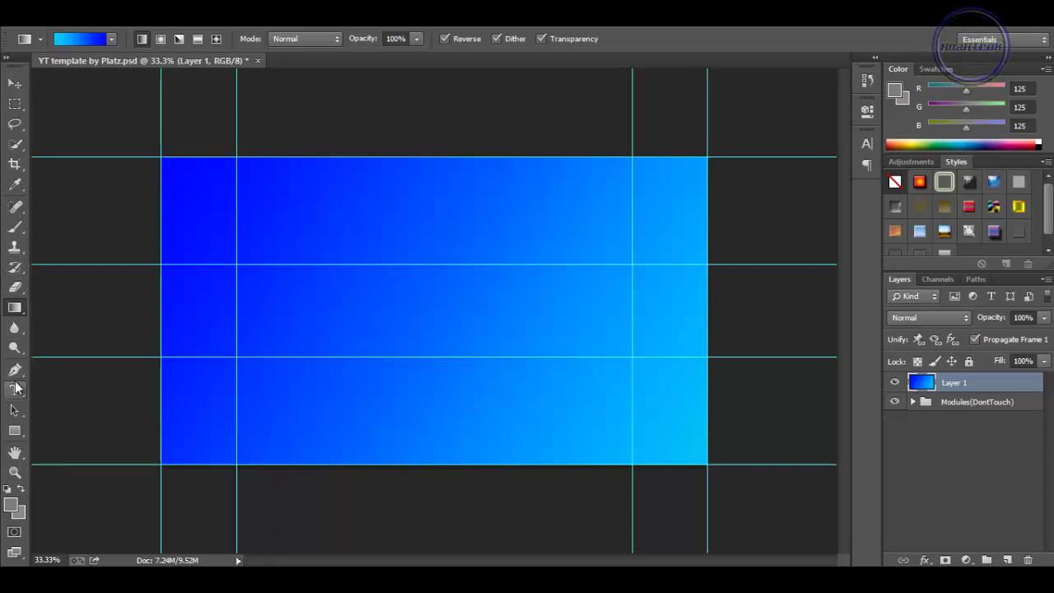
Type 'RazRTrax' on the banner in Aerovias Brasil NF at 200 pt.
{"action": "left_click", "coordinate": [15, 389]}
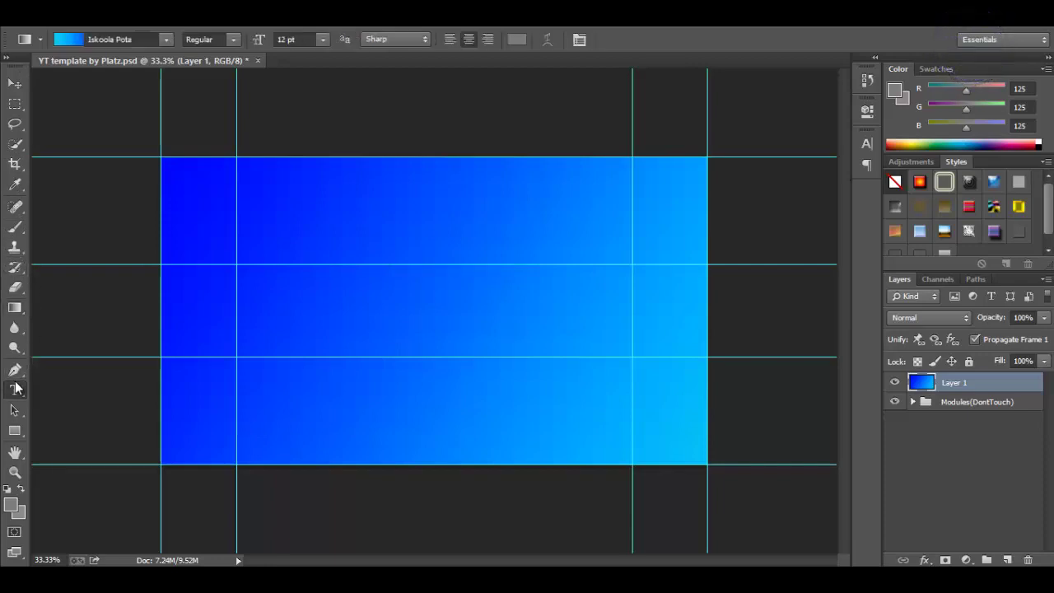
{"action": "left_click", "coordinate": [396, 302]}
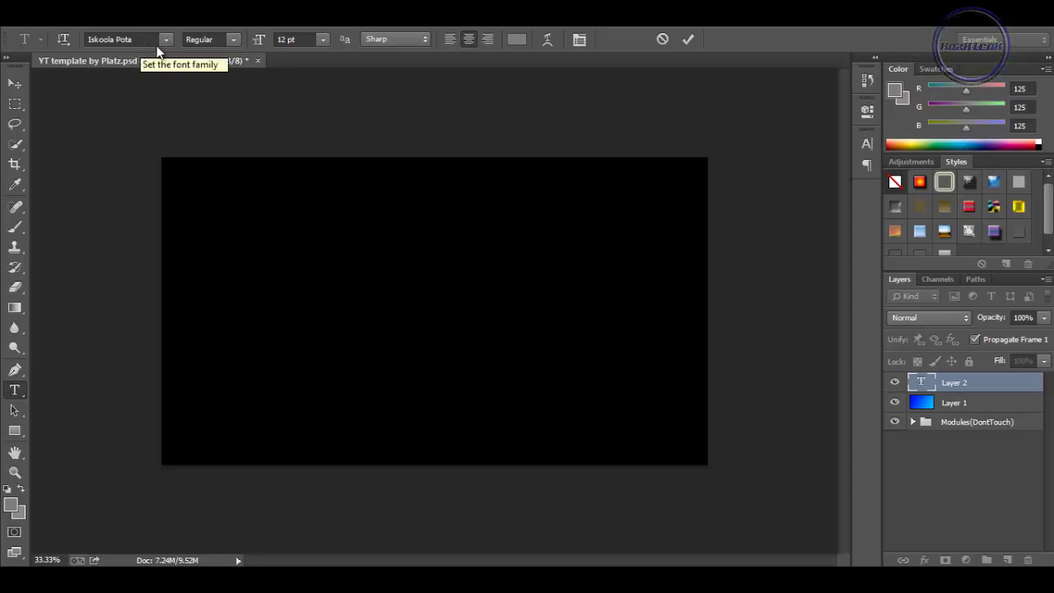
{"action": "left_click", "coordinate": [165, 40]}
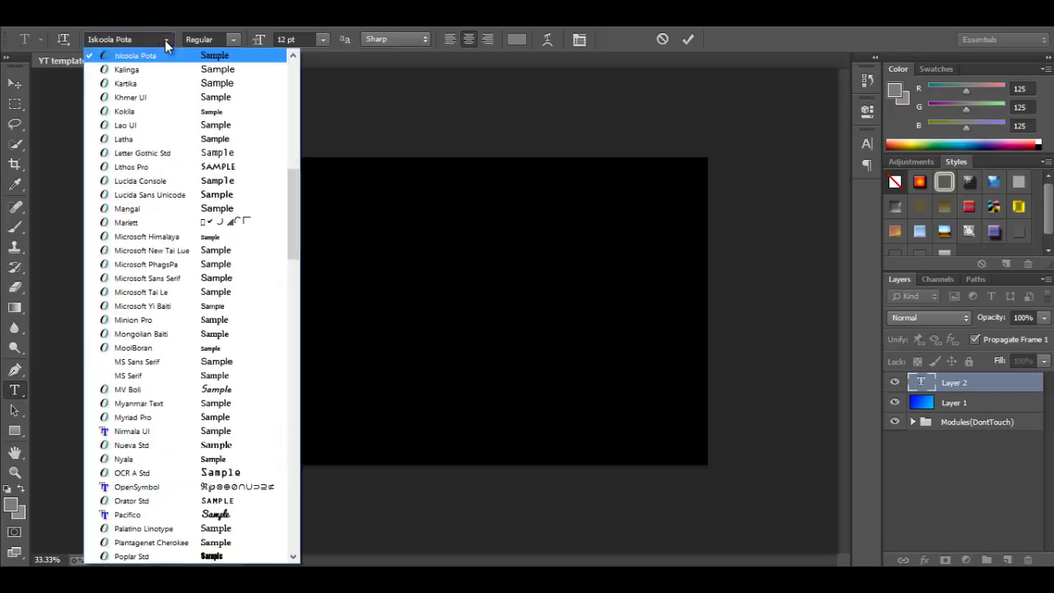
{"action": "left_click_drag", "start_coordinate": [294, 174], "coordinate": [291, 54]}
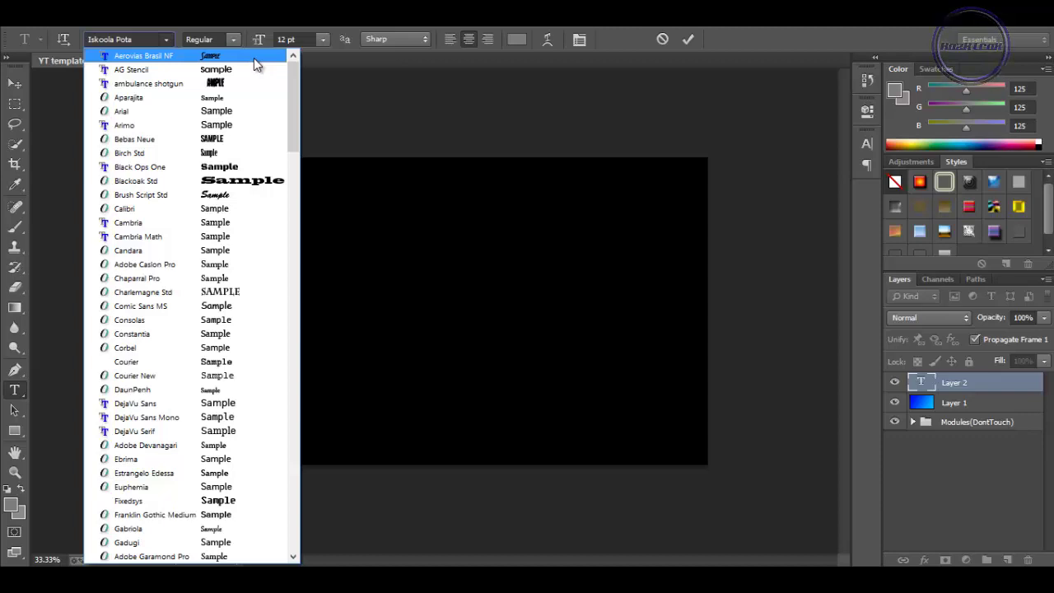
{"action": "left_click", "coordinate": [254, 57]}
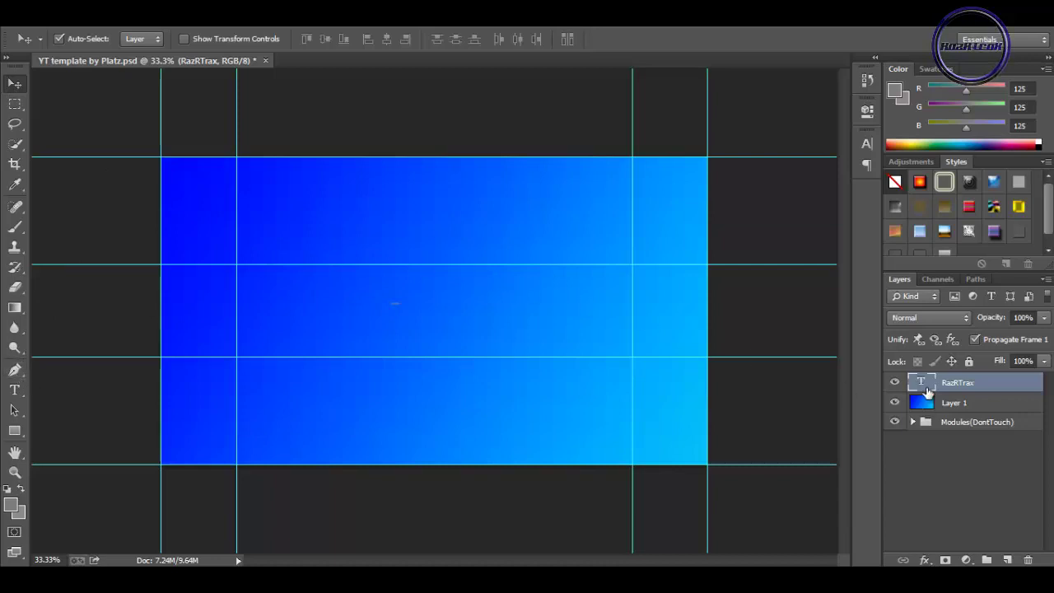
{"action": "left_click", "coordinate": [322, 42]}
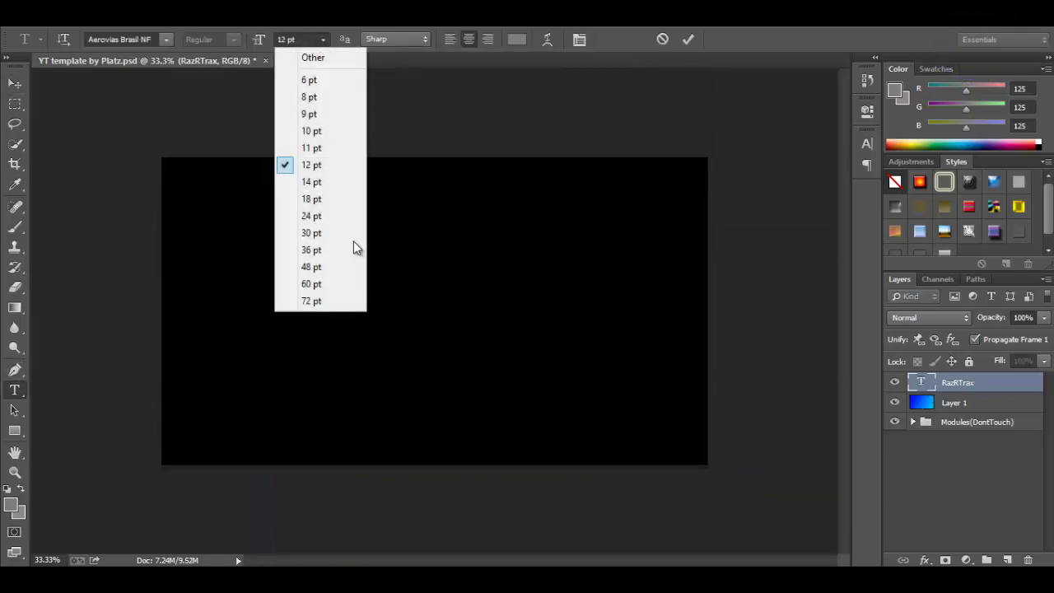
{"action": "left_click", "coordinate": [309, 302]}
{"action": "left_click", "coordinate": [15, 82]}
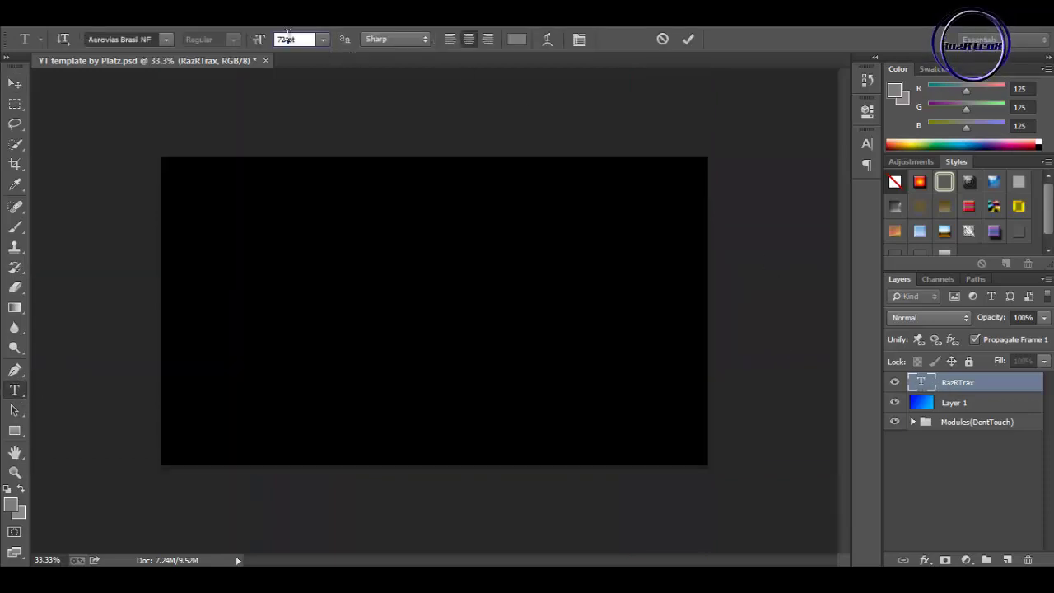
{"action": "type", "text": "200"}
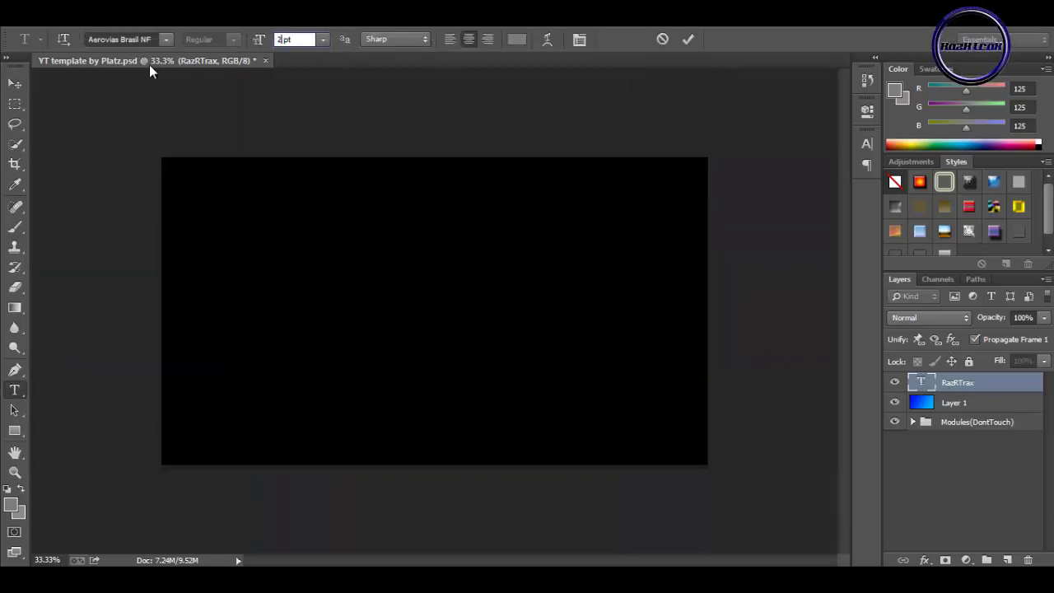
{"action": "key", "text": "Return"}
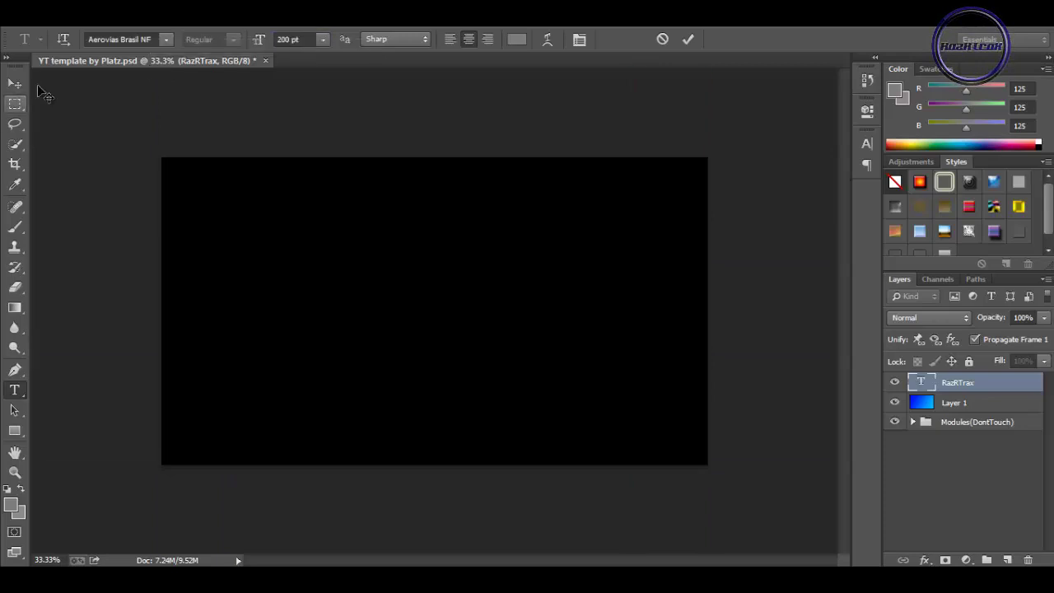
Move the RazRTrax title right of centre, undoing an accidental gradient layer shift.
{"action": "left_click", "coordinate": [14, 83]}
{"action": "mouse_move", "coordinate": [568, 418]}
{"action": "left_mouse_down"}
{"action": "mouse_move", "coordinate": [592, 422]}
{"action": "mouse_move", "coordinate": [565, 413]}
{"action": "left_mouse_up"}
{"action": "key", "text": "ctrl+semicolon"}
{"action": "key", "text": "ctrl+semicolon"}
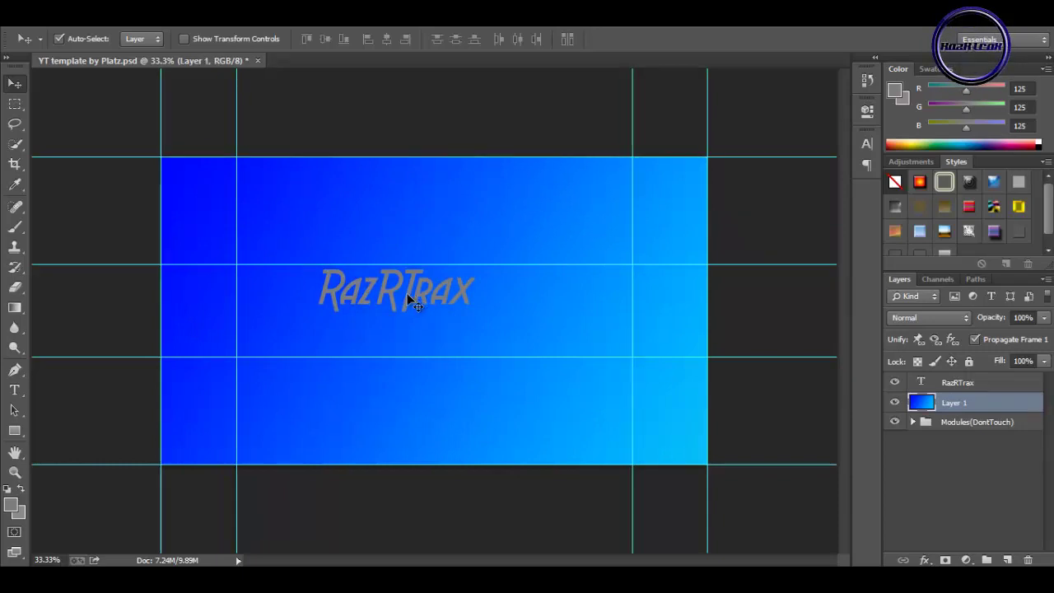
{"action": "mouse_move", "coordinate": [415, 302]}
{"action": "left_mouse_down"}
{"action": "mouse_move", "coordinate": [563, 325]}
{"action": "mouse_move", "coordinate": [525, 295]}
{"action": "mouse_move", "coordinate": [536, 303]}
{"action": "left_mouse_up"}
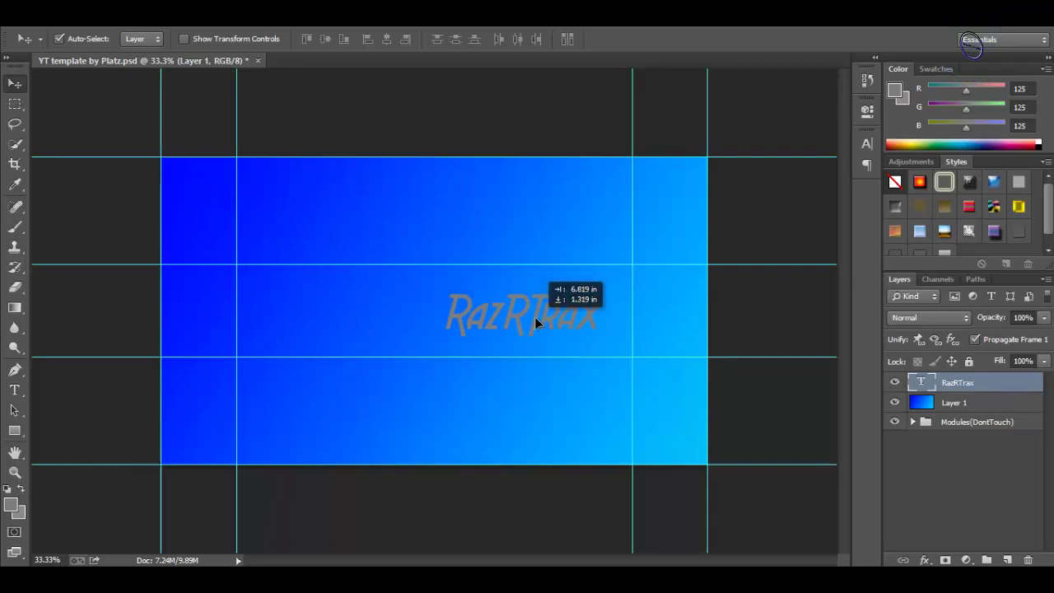
Enable stroke, inner shadow and outer glow in the RazRTrax layer's blending options.
{"action": "left_click", "coordinate": [15, 391]}
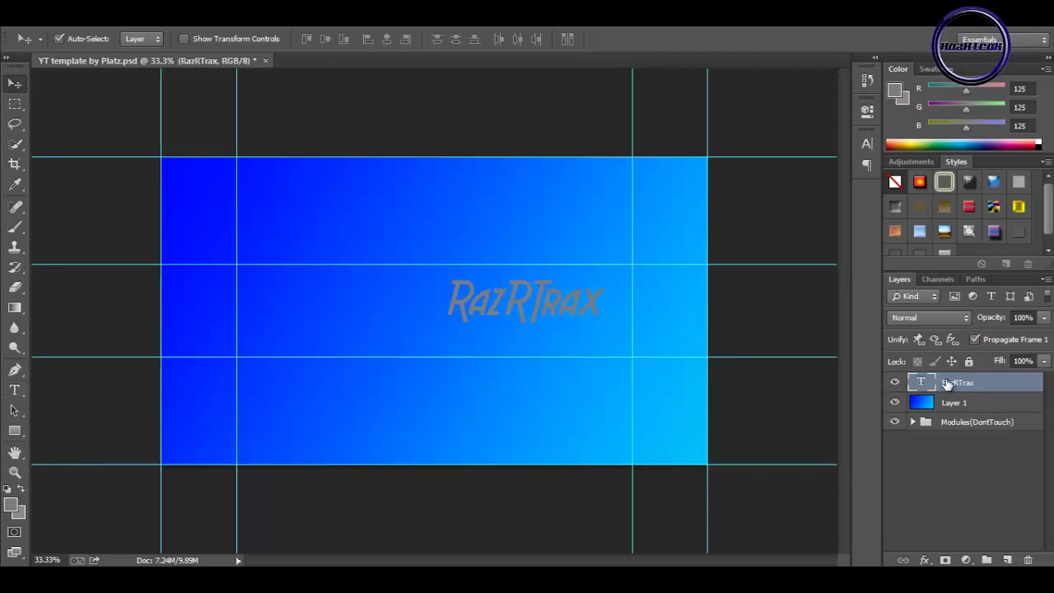
{"action": "right_click", "coordinate": [948, 385]}
{"action": "left_click", "coordinate": [790, 107]}
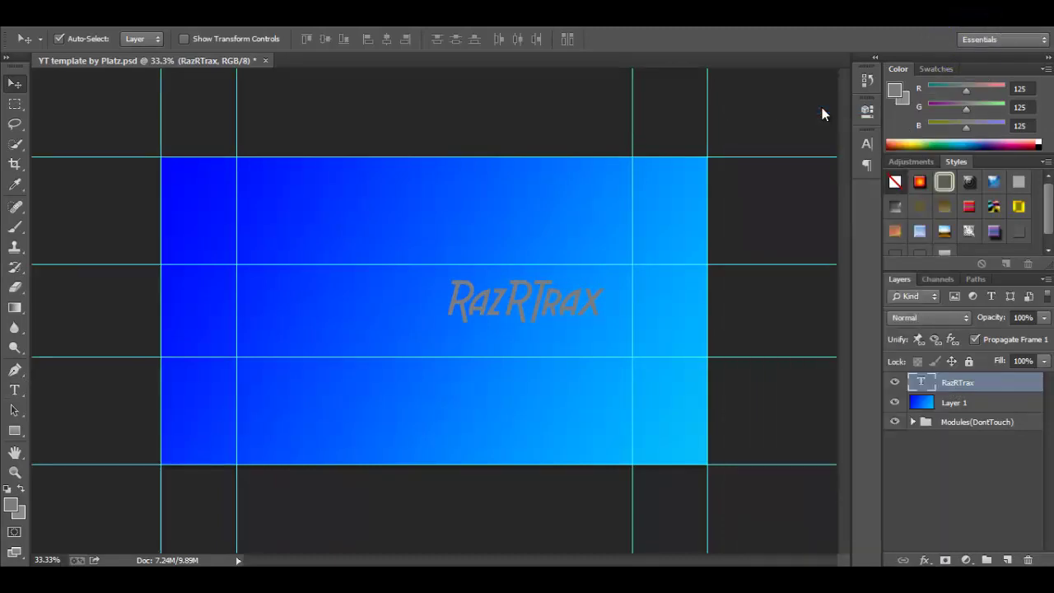
{"action": "key", "text": "space"}
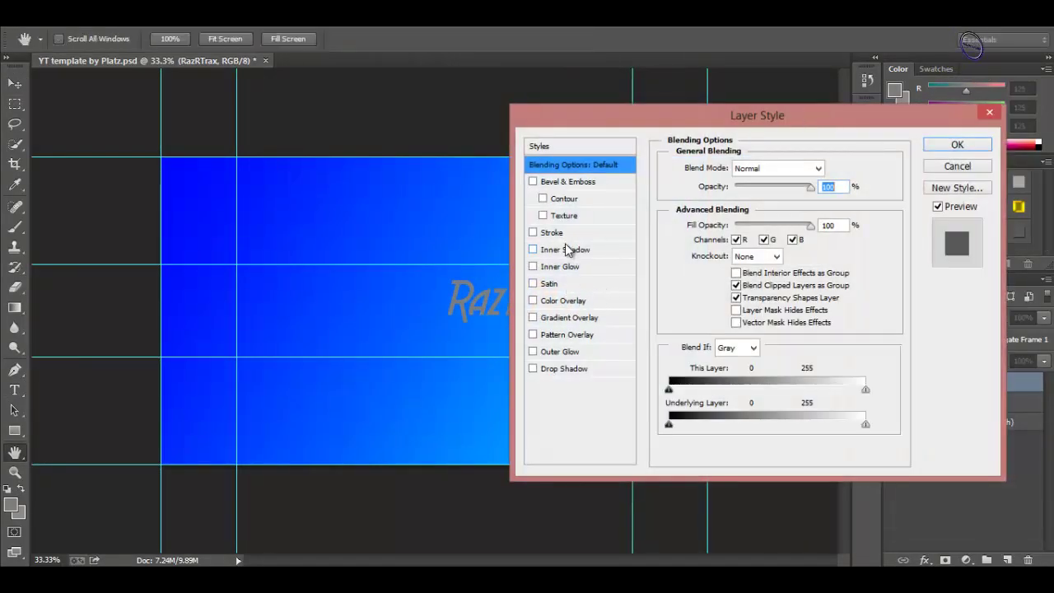
{"action": "left_click", "coordinate": [552, 232]}
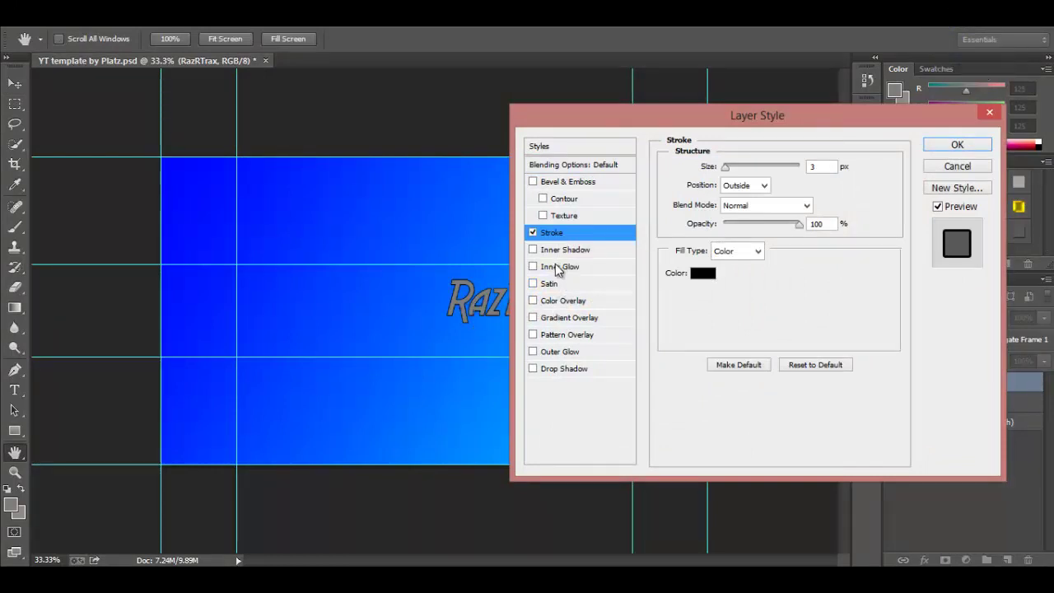
{"action": "left_click", "coordinate": [533, 250]}
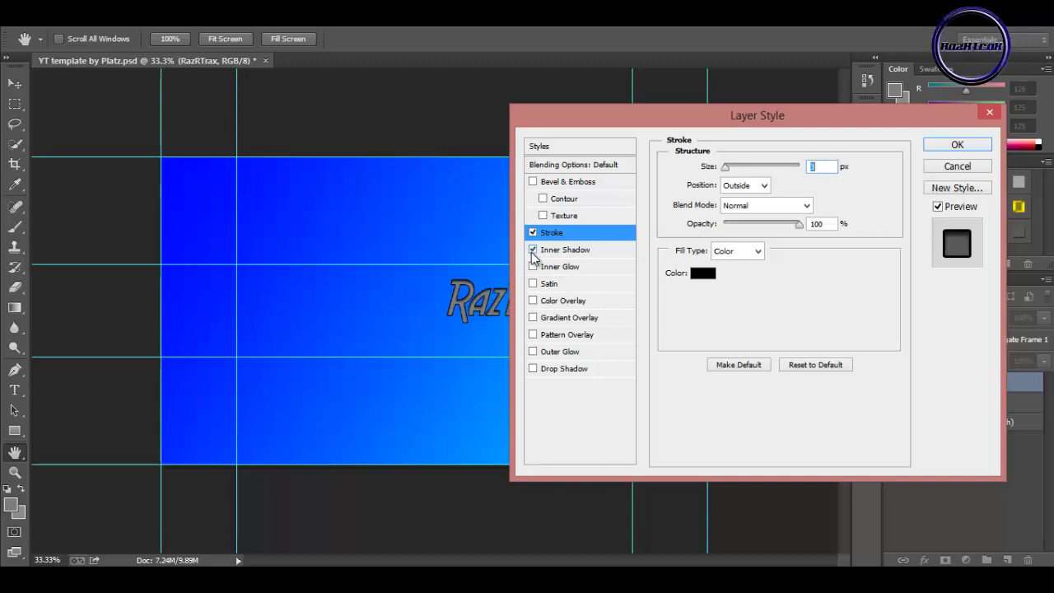
{"action": "key", "text": "ctrl+semicolon"}
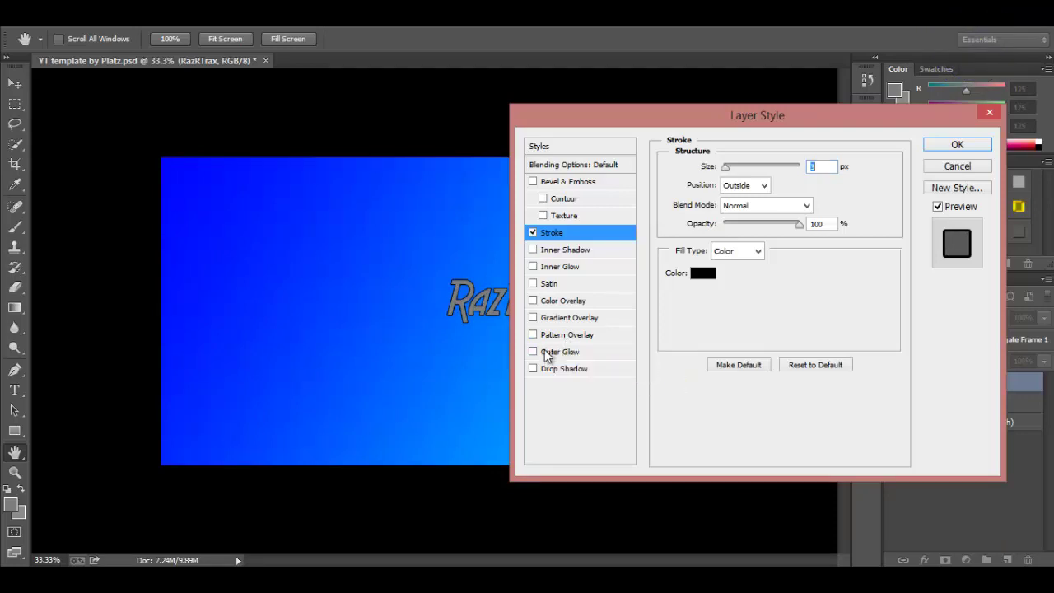
{"action": "left_click", "coordinate": [546, 354]}
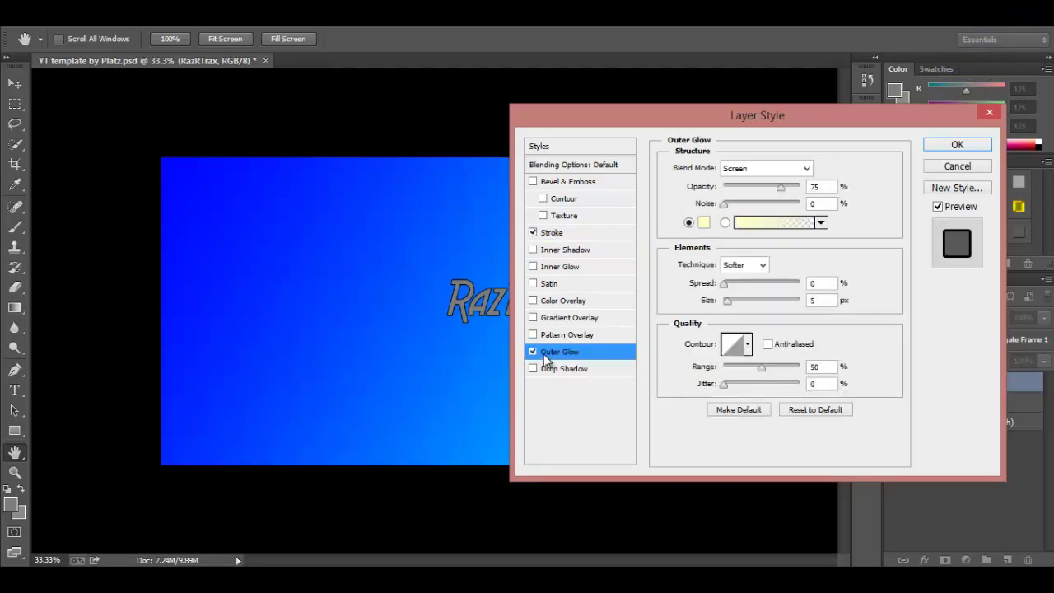
Add a 77% opacity gradient overlay and a drop shadow, leaving satin off, and apply.
{"action": "left_click", "coordinate": [564, 317]}
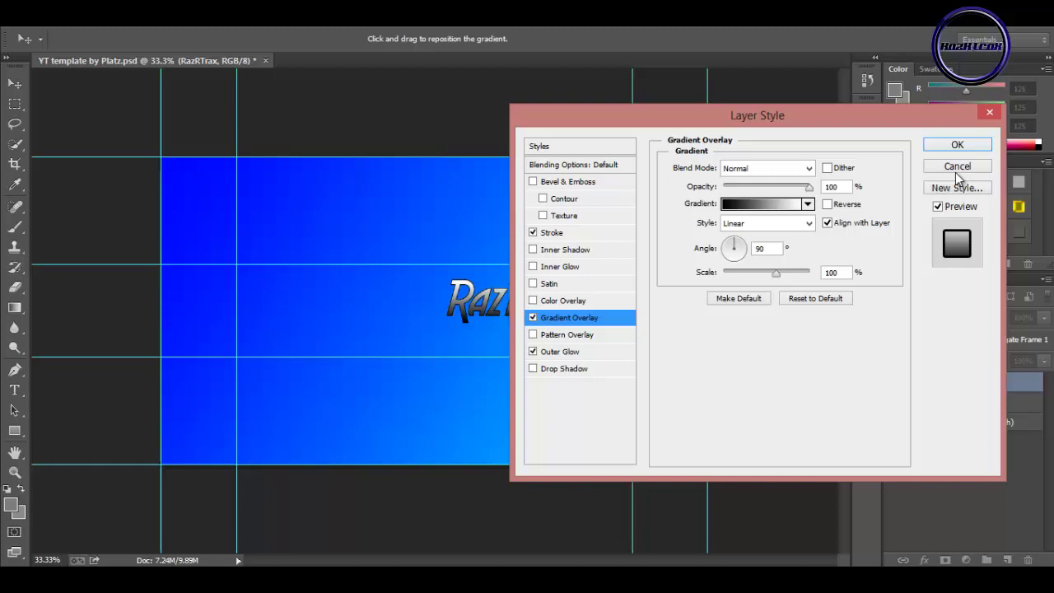
{"action": "left_click_drag", "start_coordinate": [809, 189], "coordinate": [790, 188]}
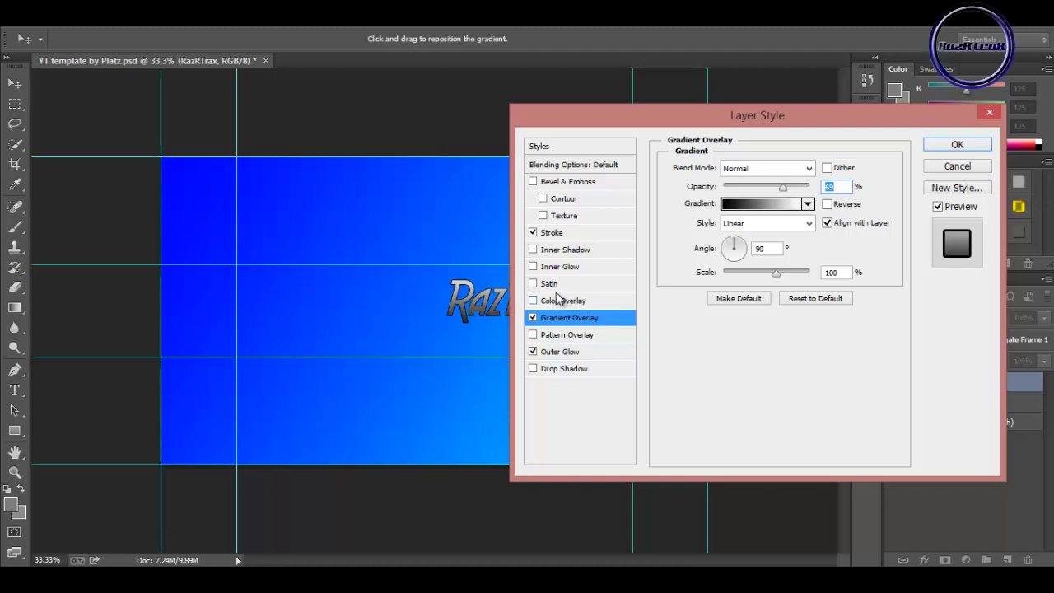
{"action": "left_click", "coordinate": [549, 283]}
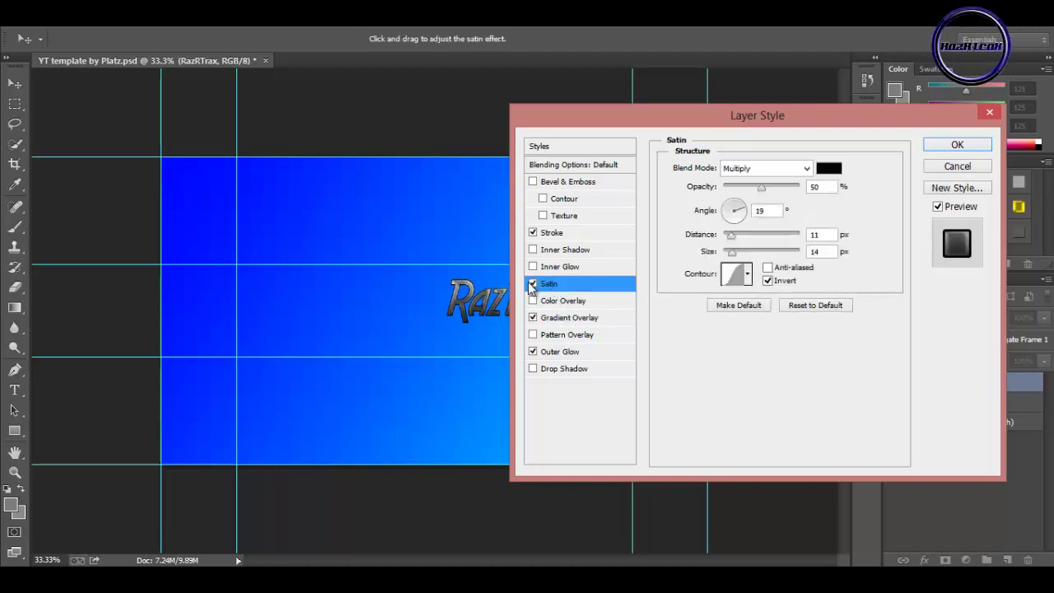
{"action": "left_click", "coordinate": [533, 284]}
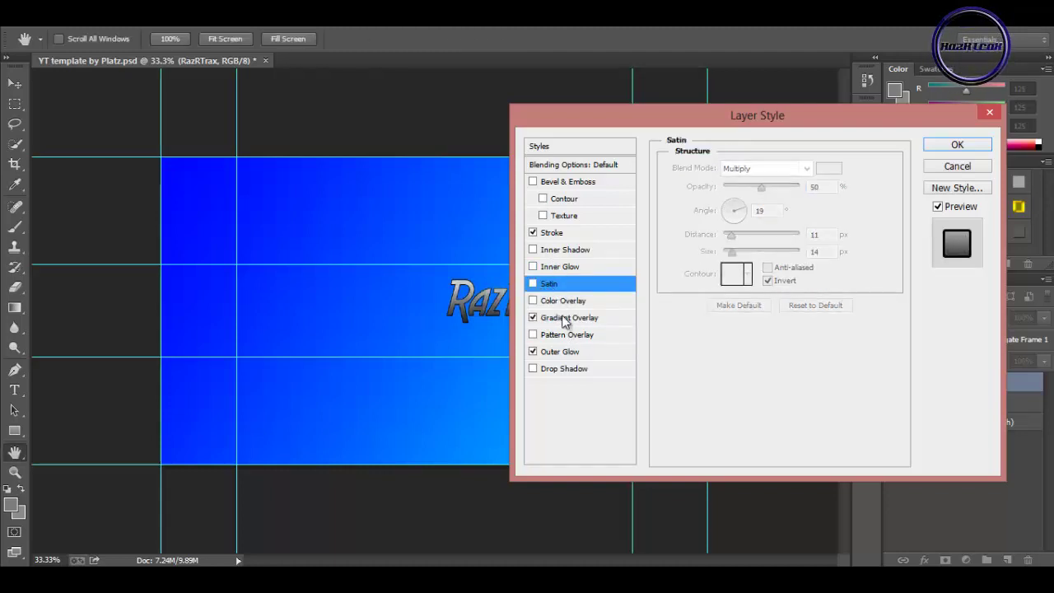
{"action": "left_click", "coordinate": [533, 369]}
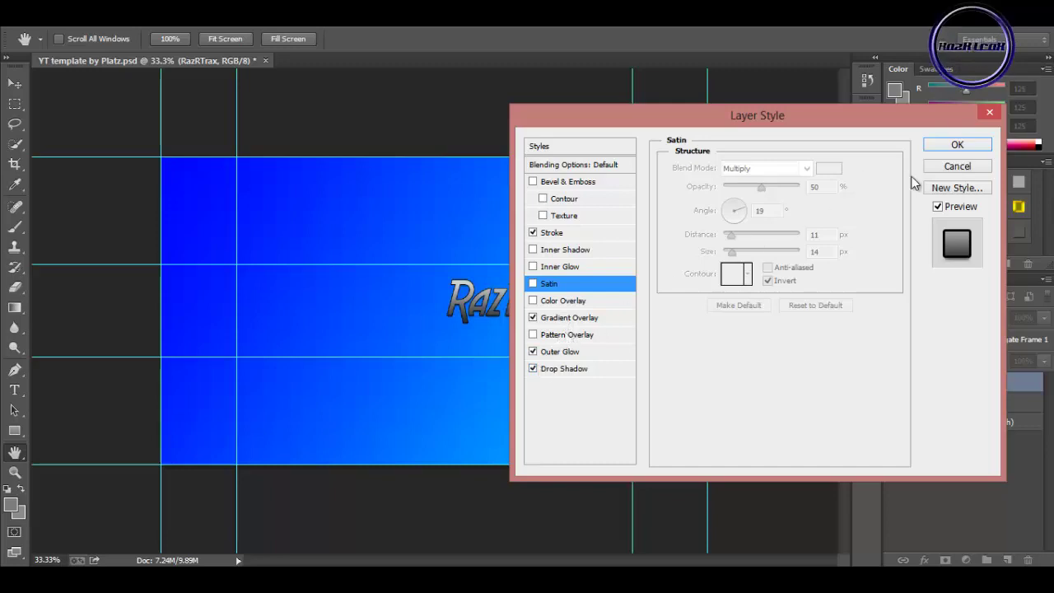
{"action": "left_click", "coordinate": [957, 144]}
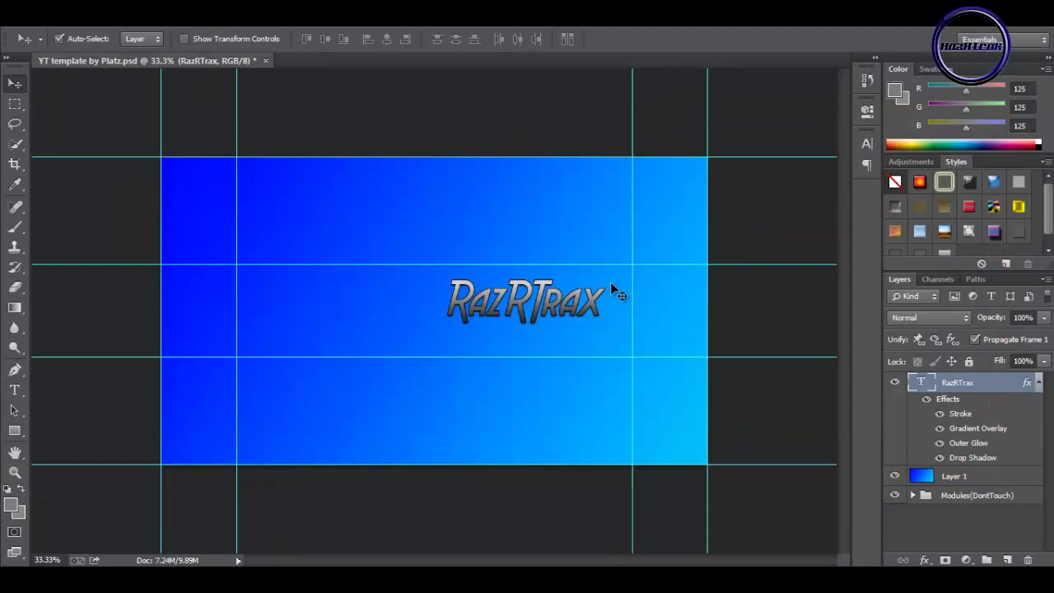
Nudge the title slightly and try the New Press Eroded font on it.
{"action": "left_click_drag", "start_coordinate": [599, 308], "coordinate": [609, 305]}
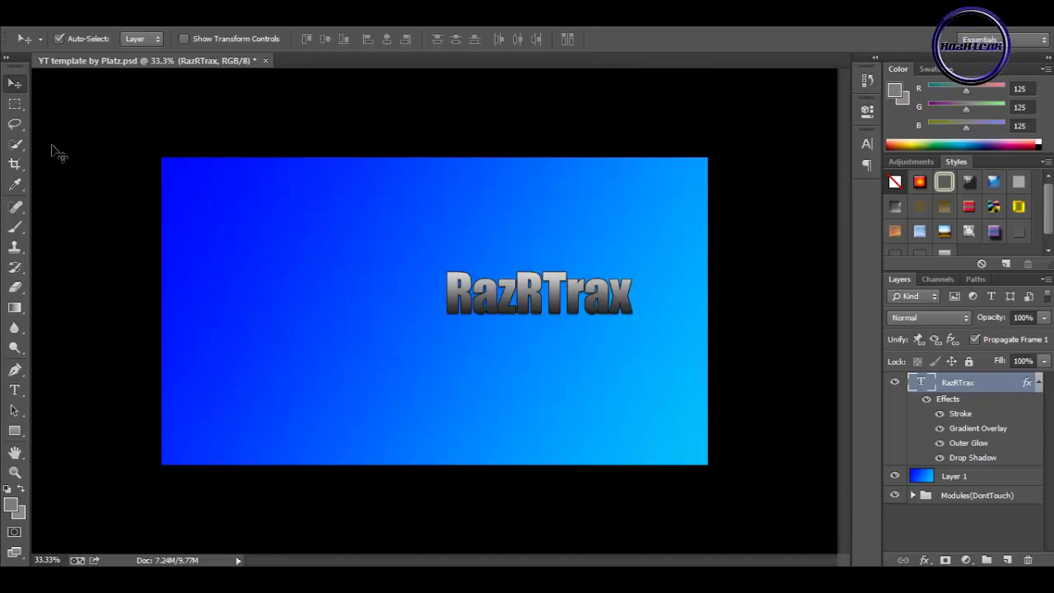
{"action": "left_click_drag", "start_coordinate": [514, 306], "coordinate": [519, 311]}
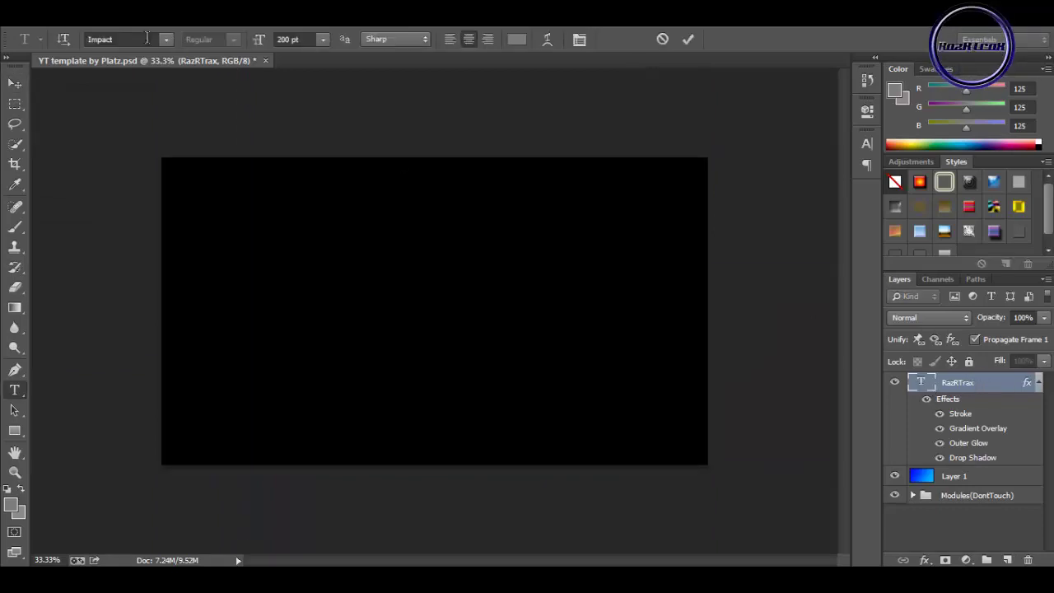
{"action": "left_click", "coordinate": [164, 40]}
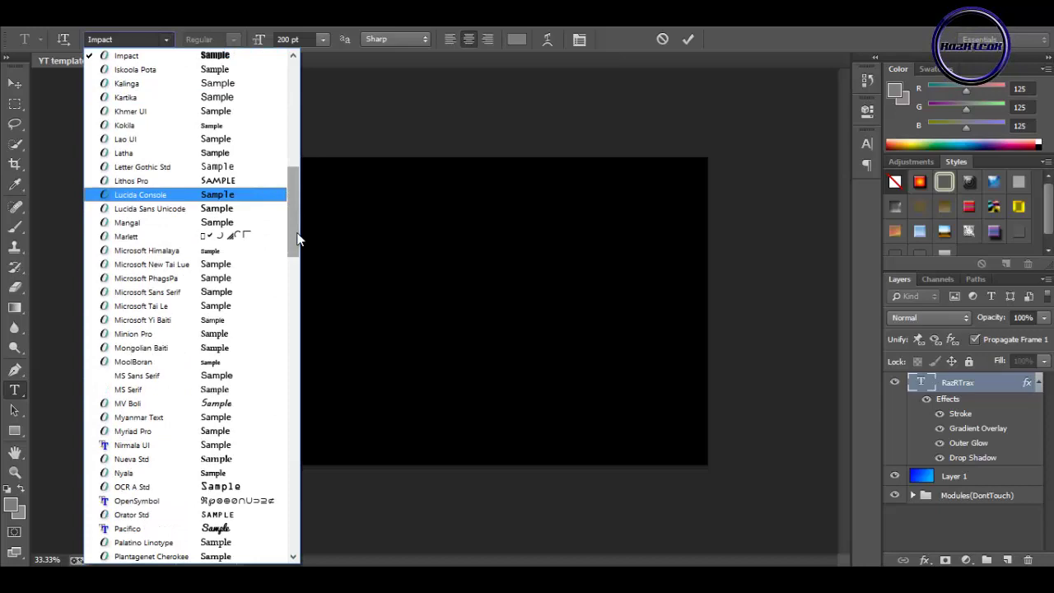
{"action": "mouse_move", "coordinate": [293, 198]}
{"action": "left_mouse_down"}
{"action": "mouse_move", "coordinate": [312, 293]}
{"action": "mouse_move", "coordinate": [306, 265]}
{"action": "left_mouse_up"}
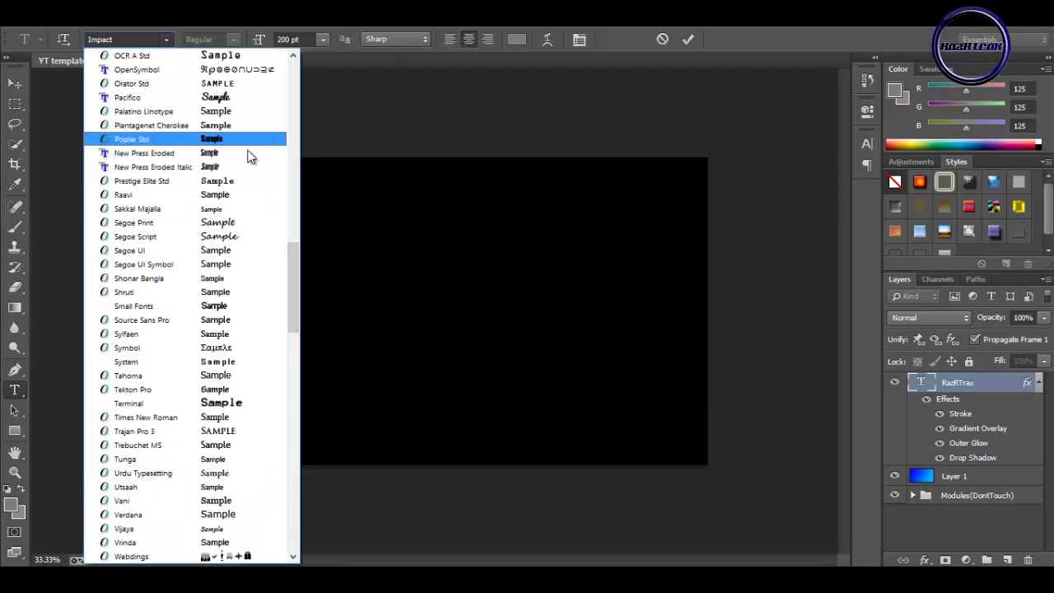
{"action": "left_click", "coordinate": [252, 153]}
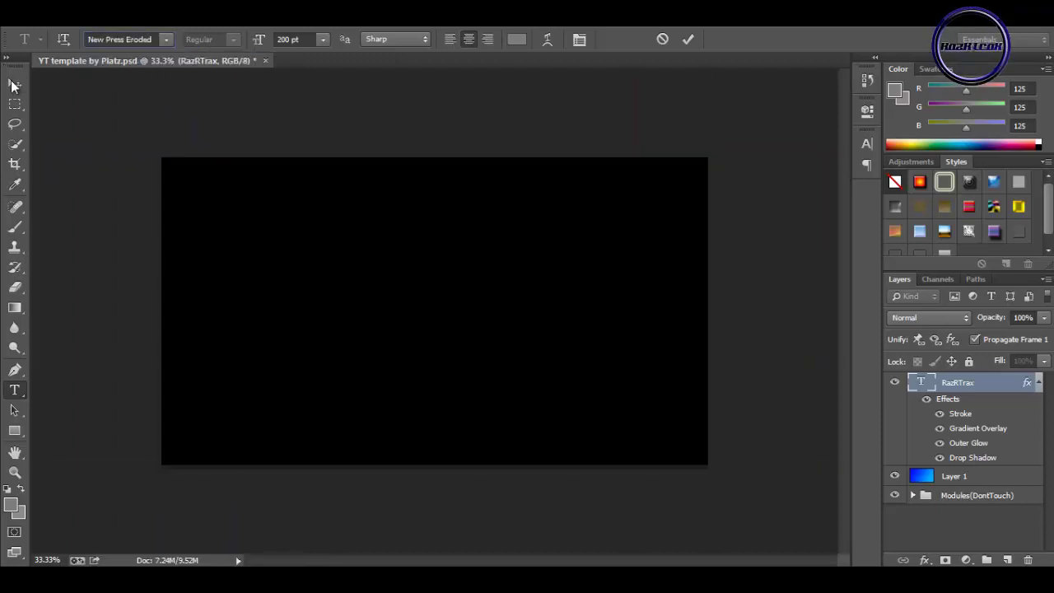
{"action": "left_click", "coordinate": [14, 84]}
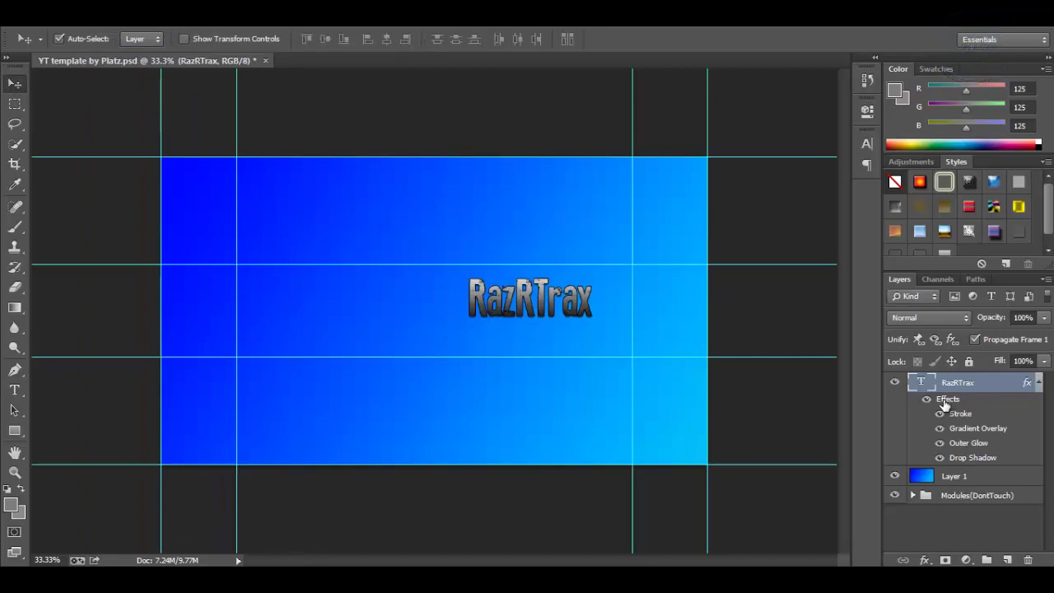
Set the RazRTrax text layer's font to Hobo Std and commit.
{"action": "double_click", "coordinate": [919, 383]}
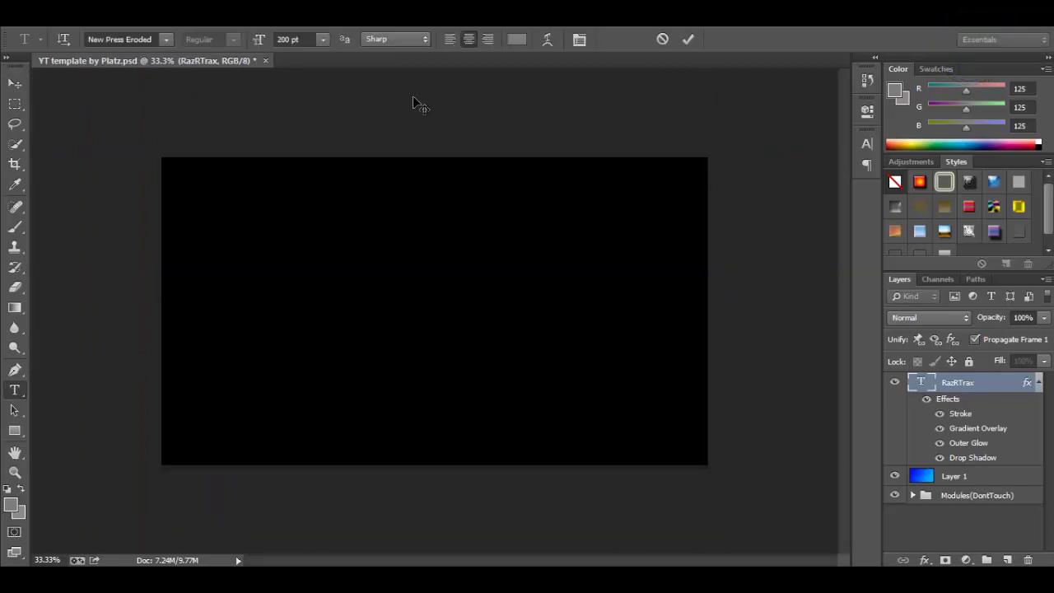
{"action": "left_click", "coordinate": [166, 40]}
{"action": "left_click_drag", "start_coordinate": [292, 307], "coordinate": [277, 160]}
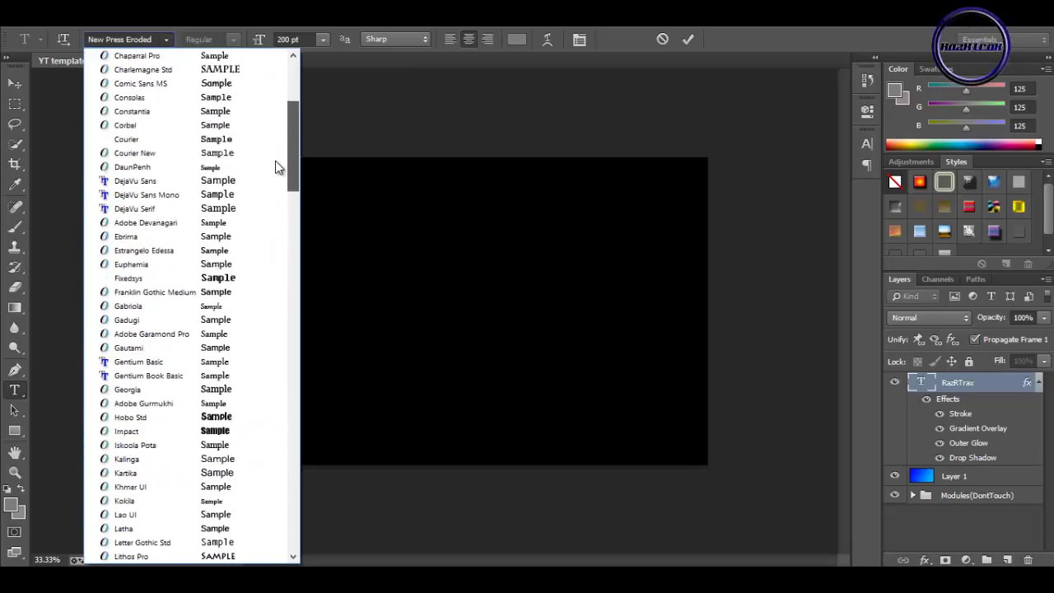
{"action": "left_click", "coordinate": [209, 419]}
{"action": "left_click", "coordinate": [15, 82]}
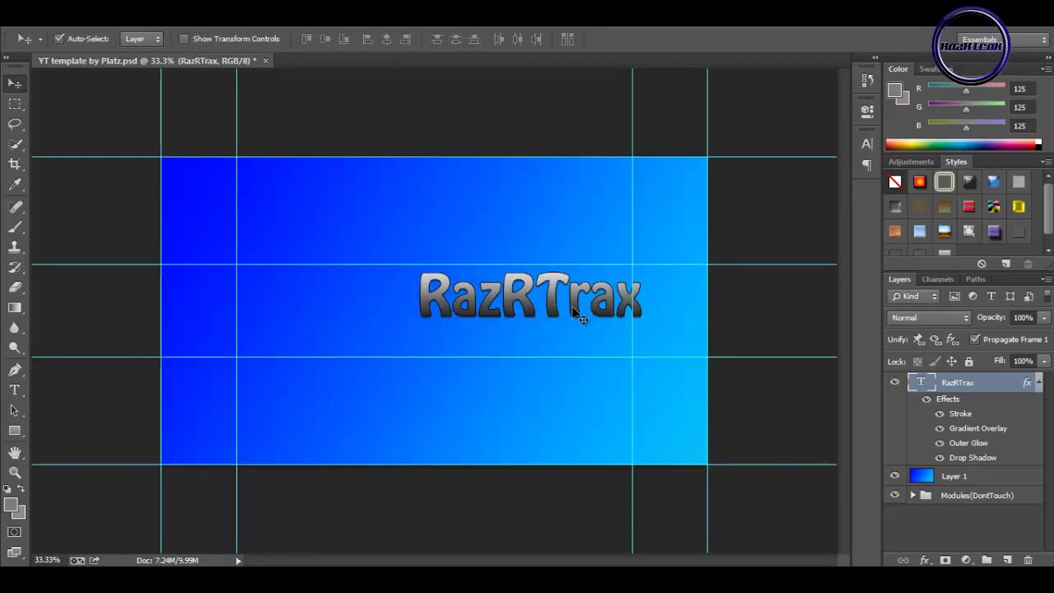
Nudge the title left and start a 72 pt text layer below it.
{"action": "left_click_drag", "start_coordinate": [571, 313], "coordinate": [546, 313]}
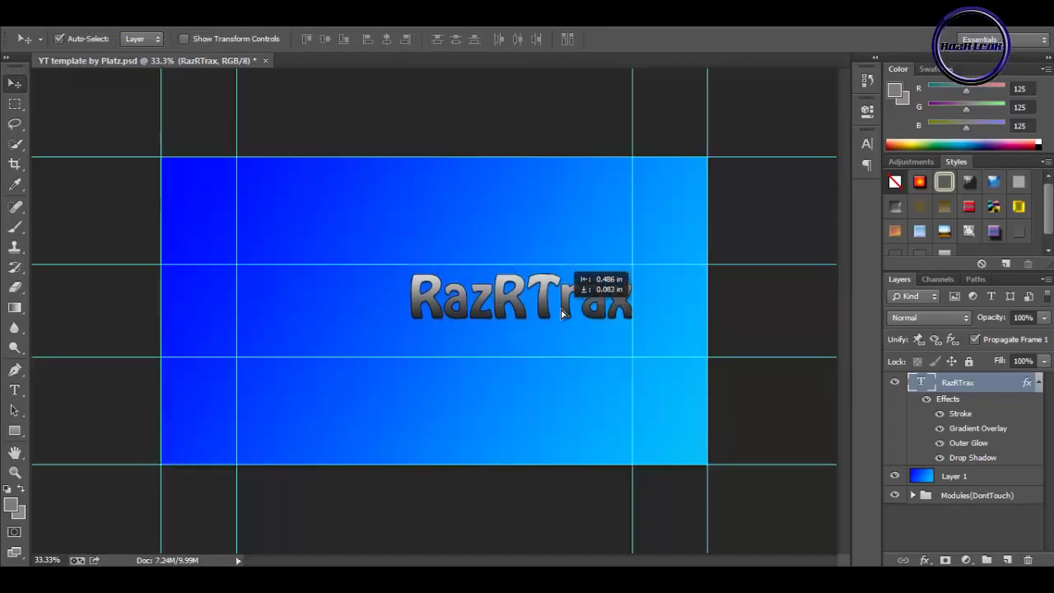
{"action": "left_click_drag", "start_coordinate": [546, 312], "coordinate": [559, 317]}
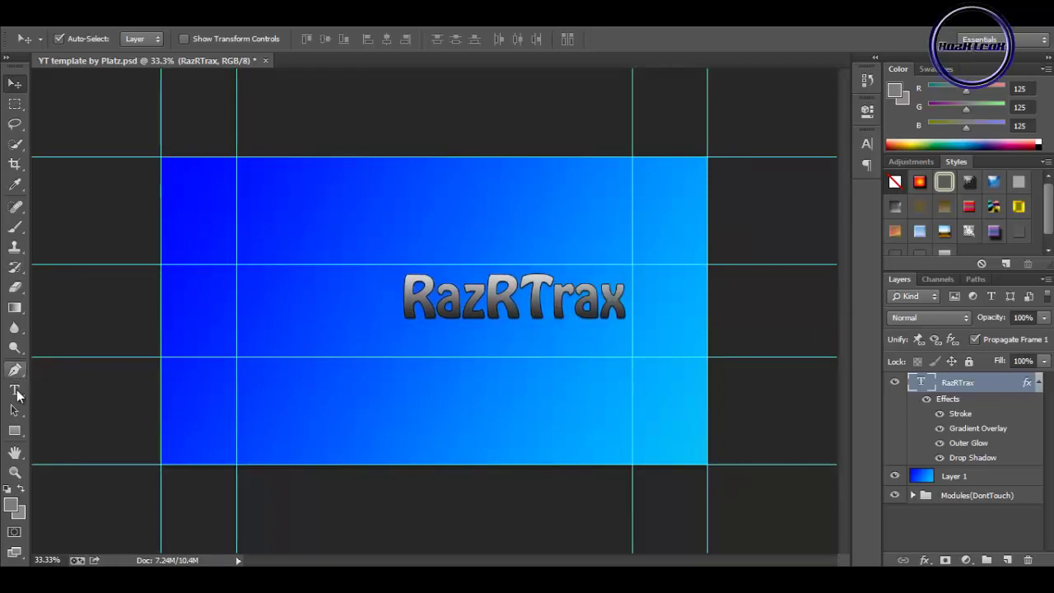
{"action": "left_click", "coordinate": [14, 388]}
{"action": "left_click", "coordinate": [427, 337]}
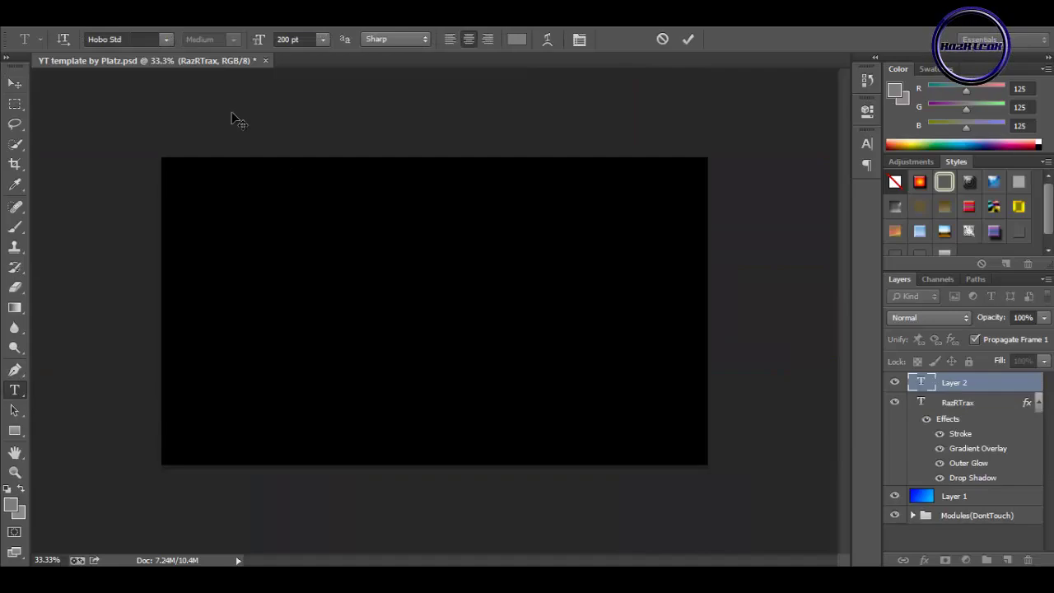
{"action": "left_click", "coordinate": [323, 39]}
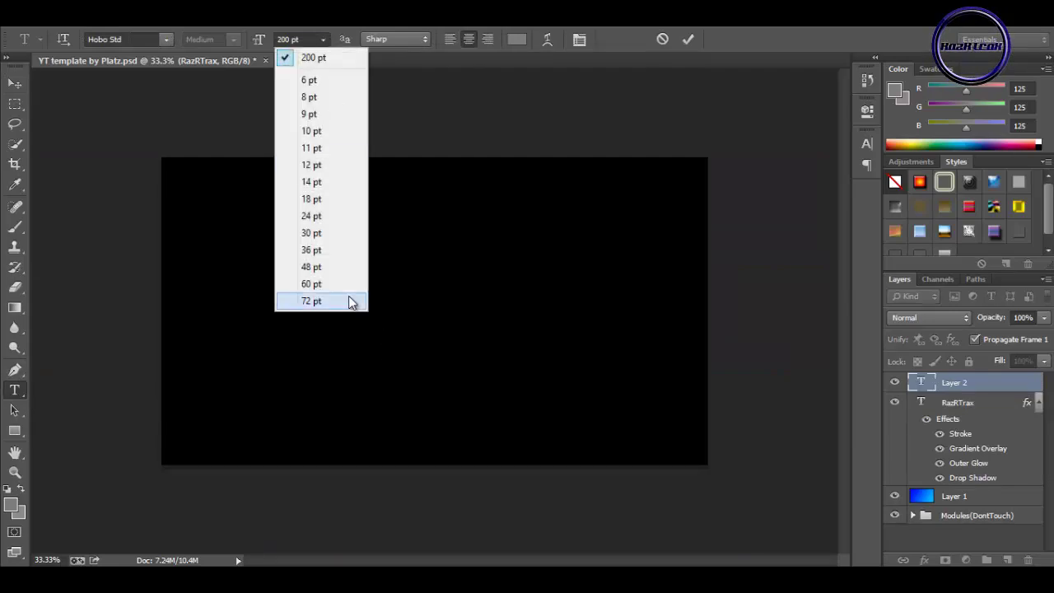
{"action": "left_click", "coordinate": [321, 301]}
Set '#1 For Gaming And News' in Brush Script Std and drag it under the title.
{"action": "left_click", "coordinate": [164, 40]}
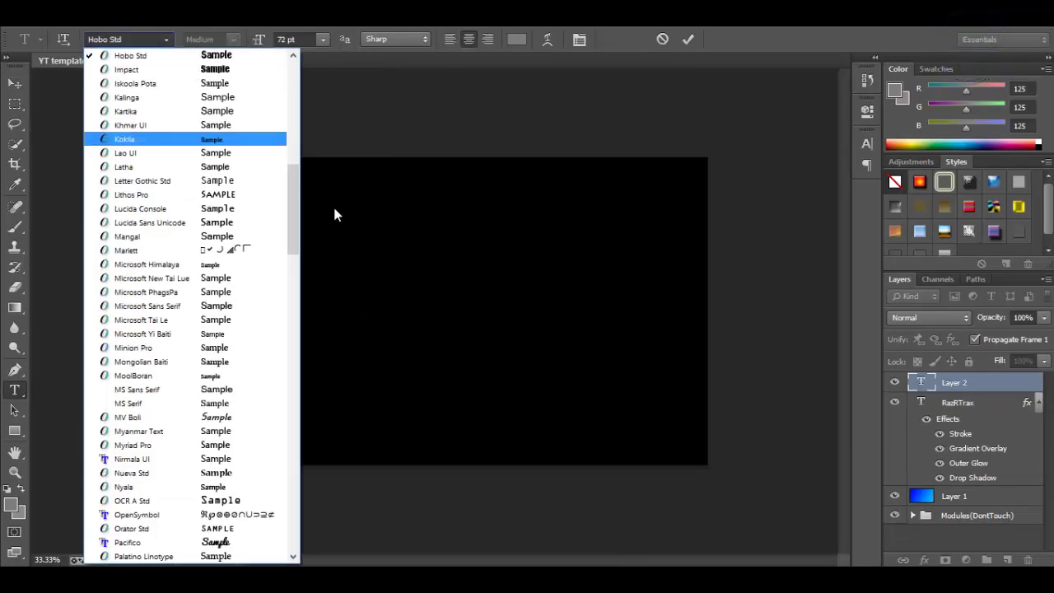
{"action": "left_click_drag", "start_coordinate": [294, 202], "coordinate": [299, 82]}
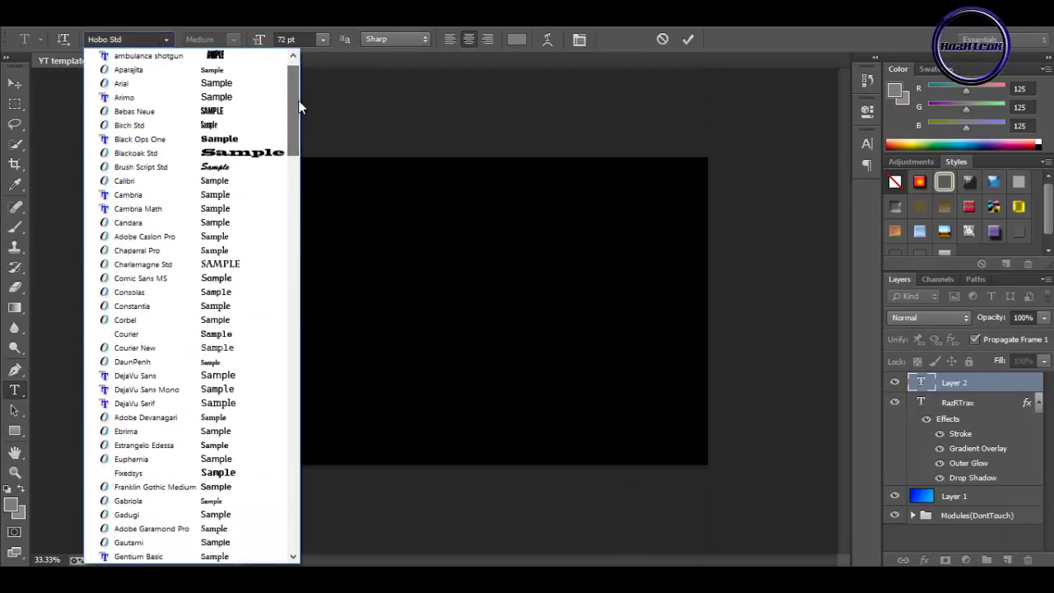
{"action": "left_click", "coordinate": [214, 167]}
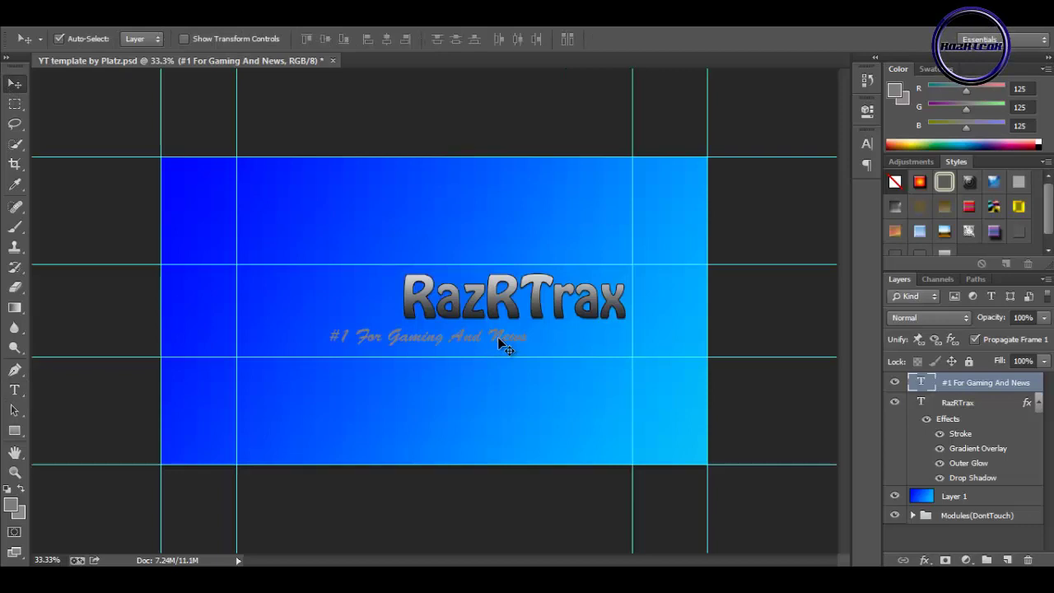
{"action": "left_click_drag", "start_coordinate": [506, 340], "coordinate": [619, 338]}
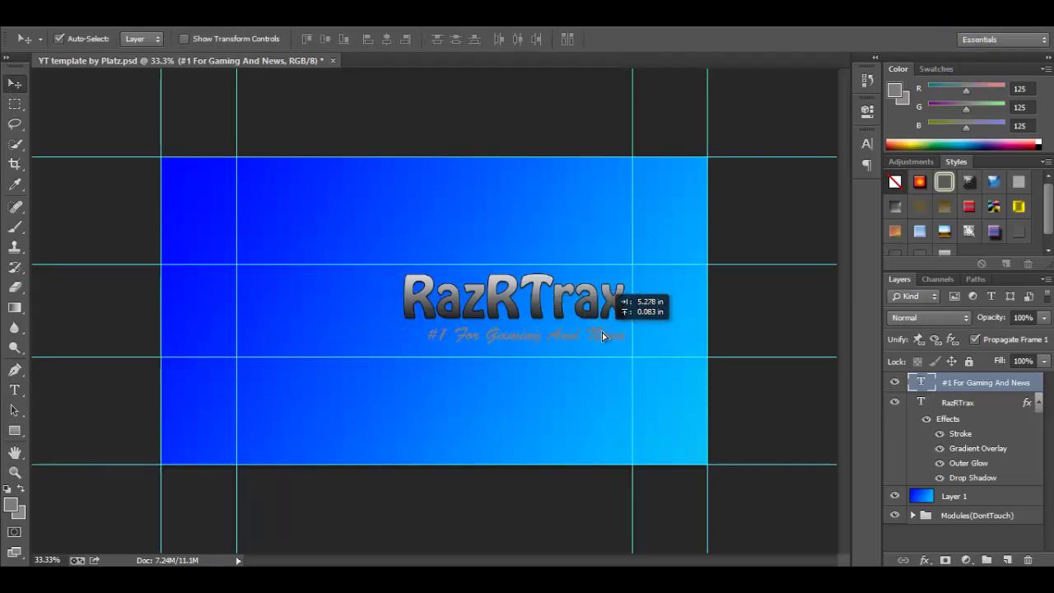
{"action": "key", "text": "ctrl+semicolon"}
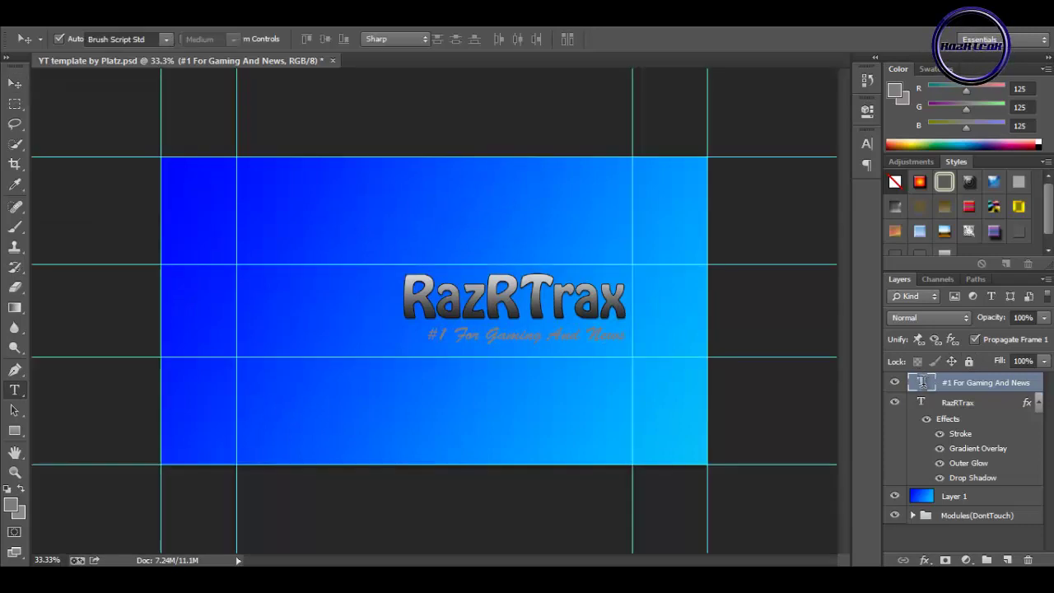
Colour the slogan text red and commit the edit.
{"action": "left_click", "coordinate": [518, 40]}
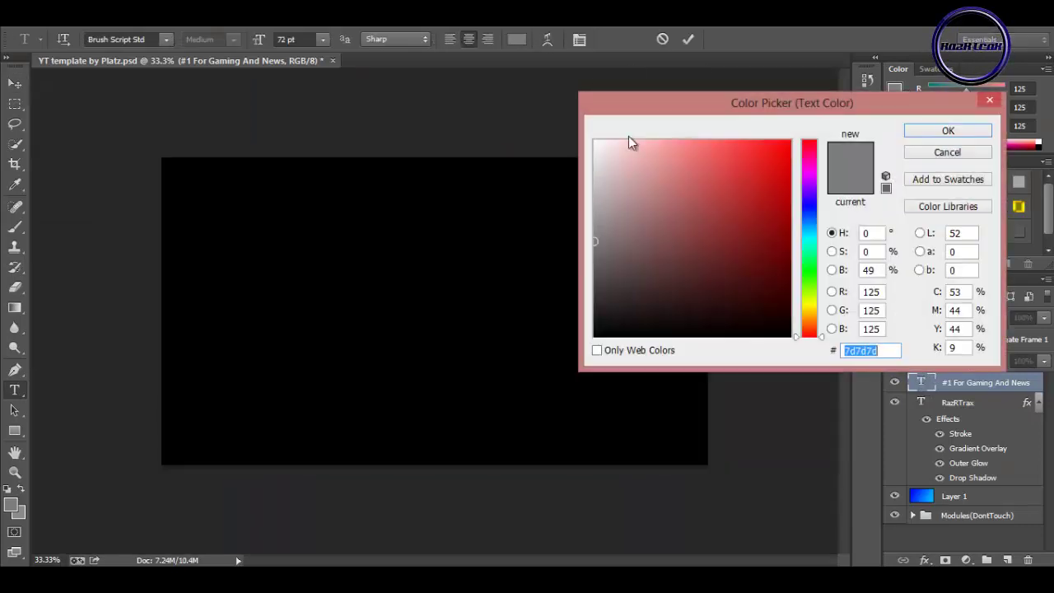
{"action": "left_click", "coordinate": [747, 178]}
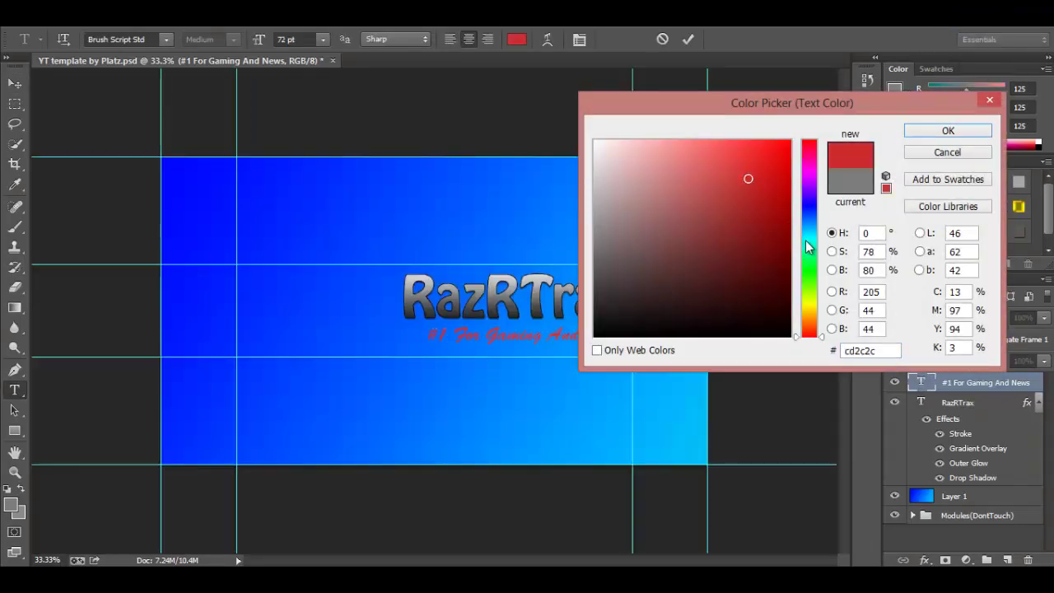
{"action": "left_click", "coordinate": [947, 132]}
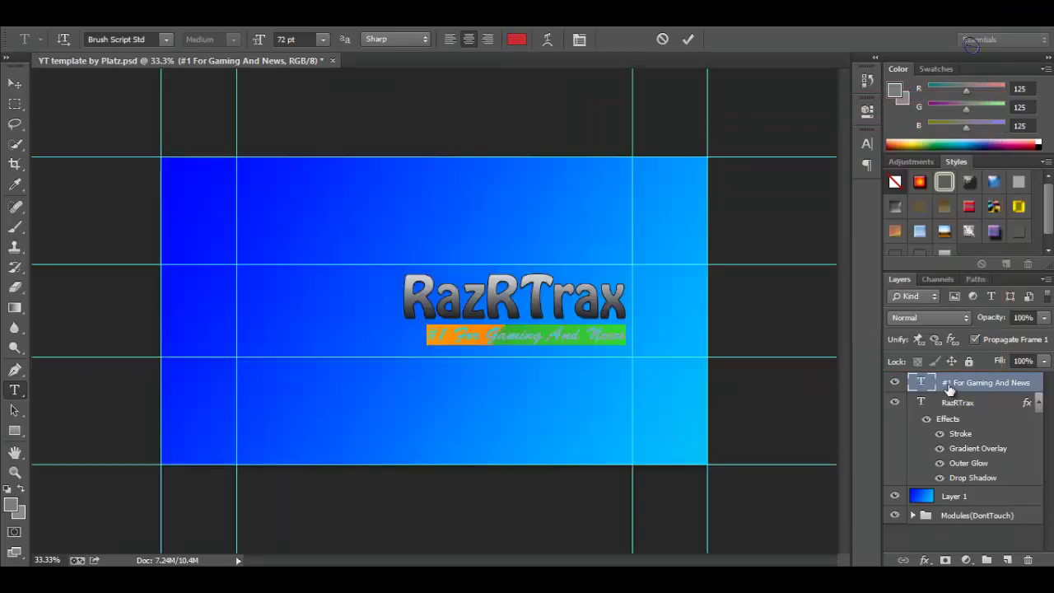
{"action": "key", "text": "ctrl+Return"}
{"action": "key", "text": "v"}
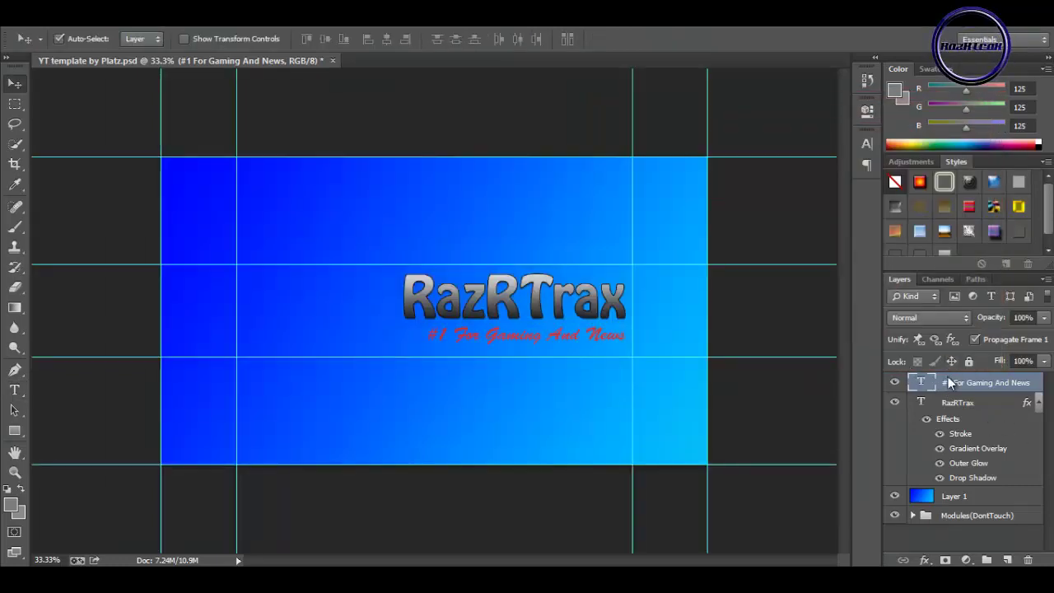
Give the slogan layer a thin dark outline stroke.
{"action": "right_click", "coordinate": [949, 381]}
{"action": "left_click", "coordinate": [790, 108]}
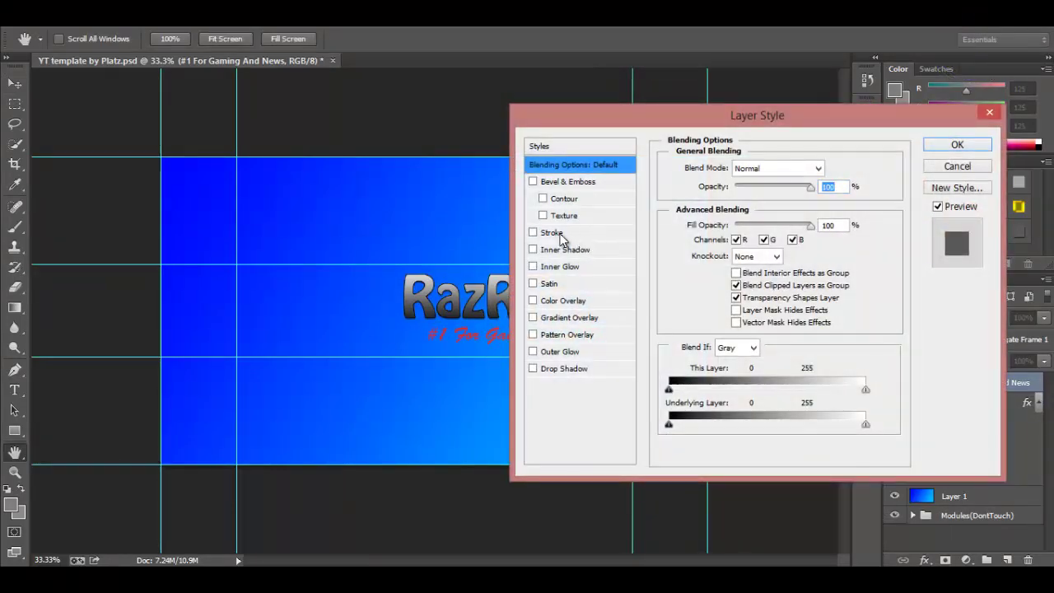
{"action": "left_click", "coordinate": [551, 233]}
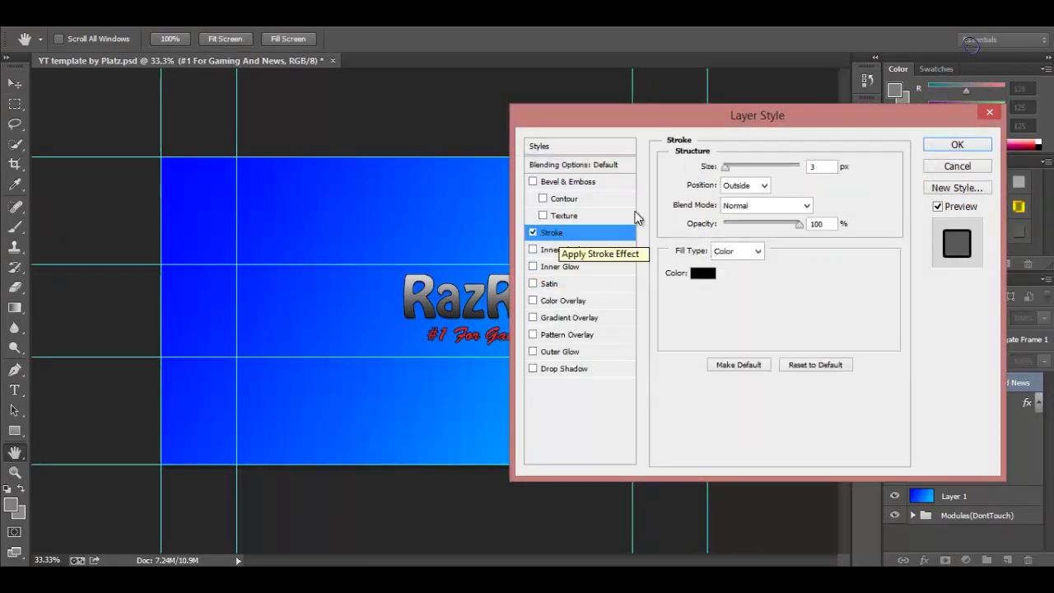
{"action": "left_click", "coordinate": [957, 145]}
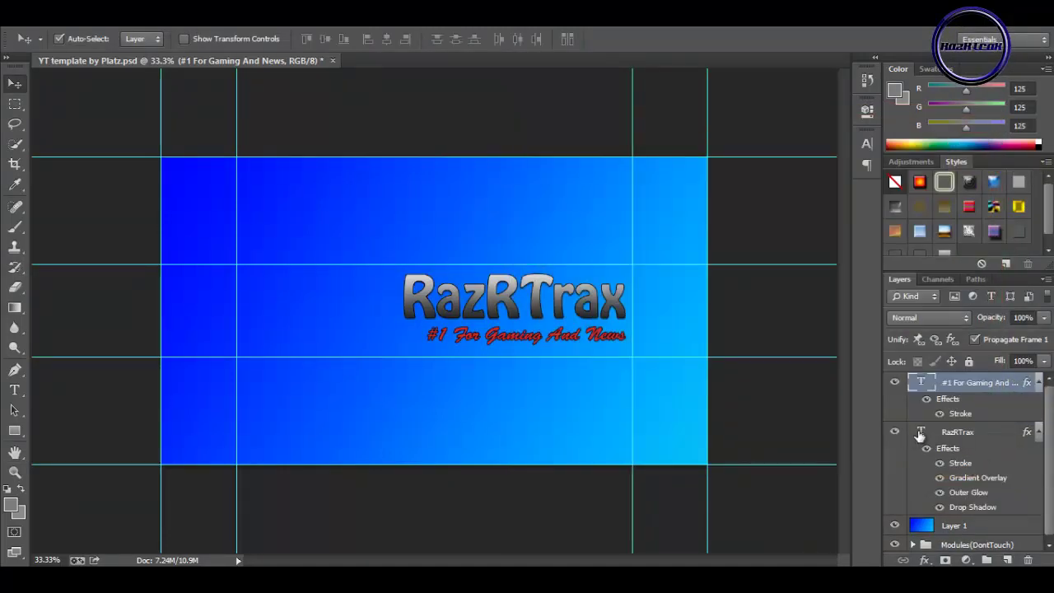
Switch the RazRTrax title font back to Aerovias Brasil NF.
{"action": "double_click", "coordinate": [920, 435]}
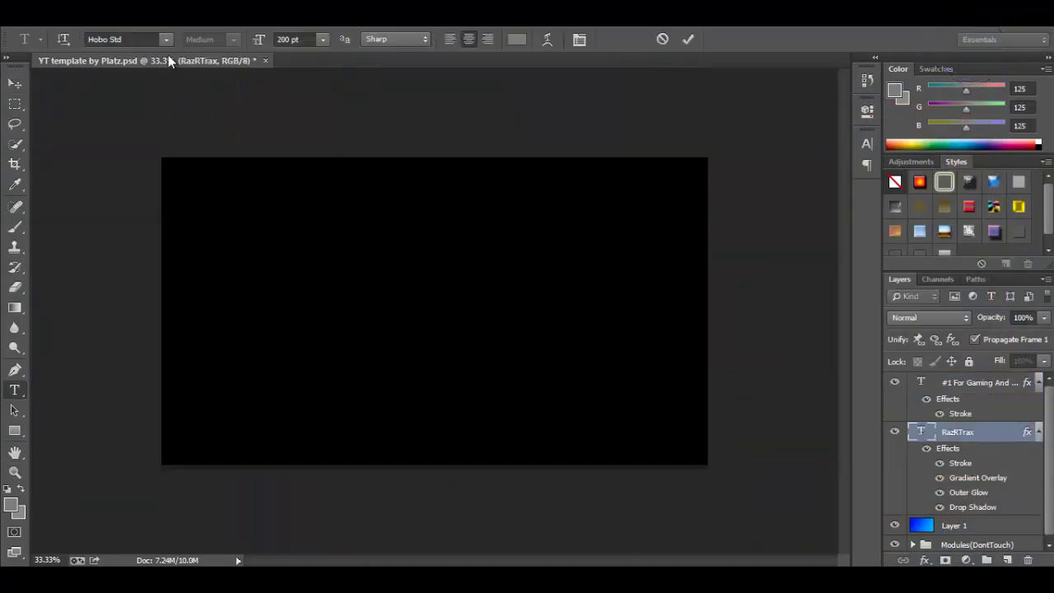
{"action": "left_click", "coordinate": [165, 39]}
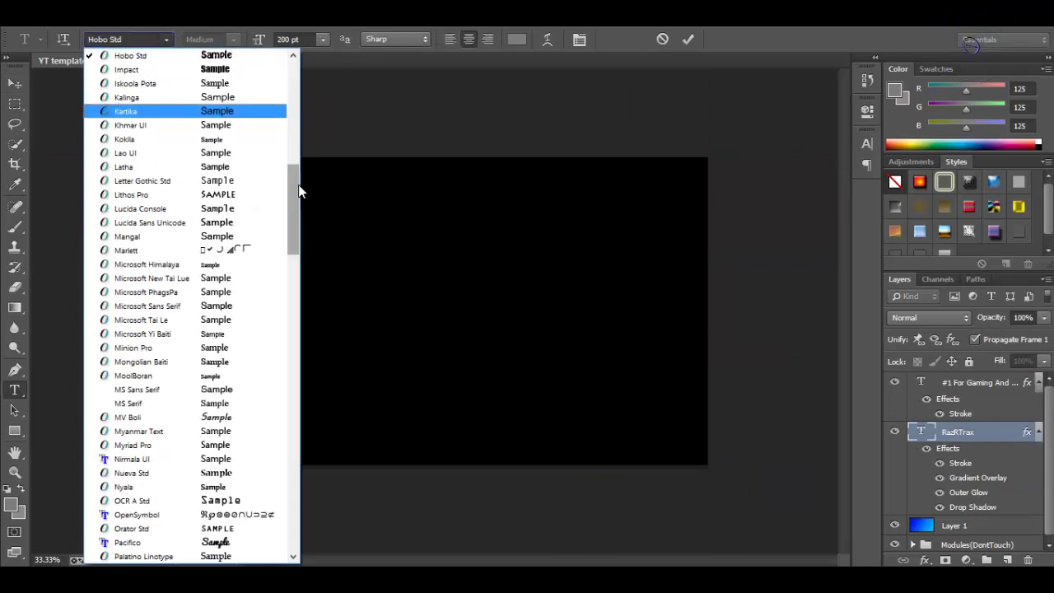
{"action": "left_click_drag", "start_coordinate": [299, 190], "coordinate": [288, 72]}
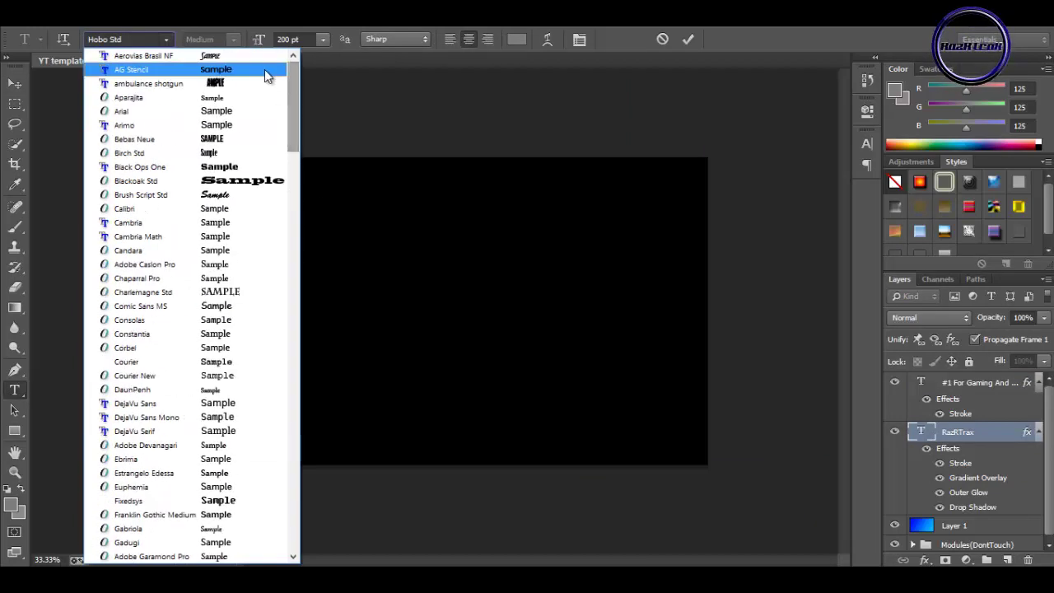
{"action": "left_click", "coordinate": [260, 56]}
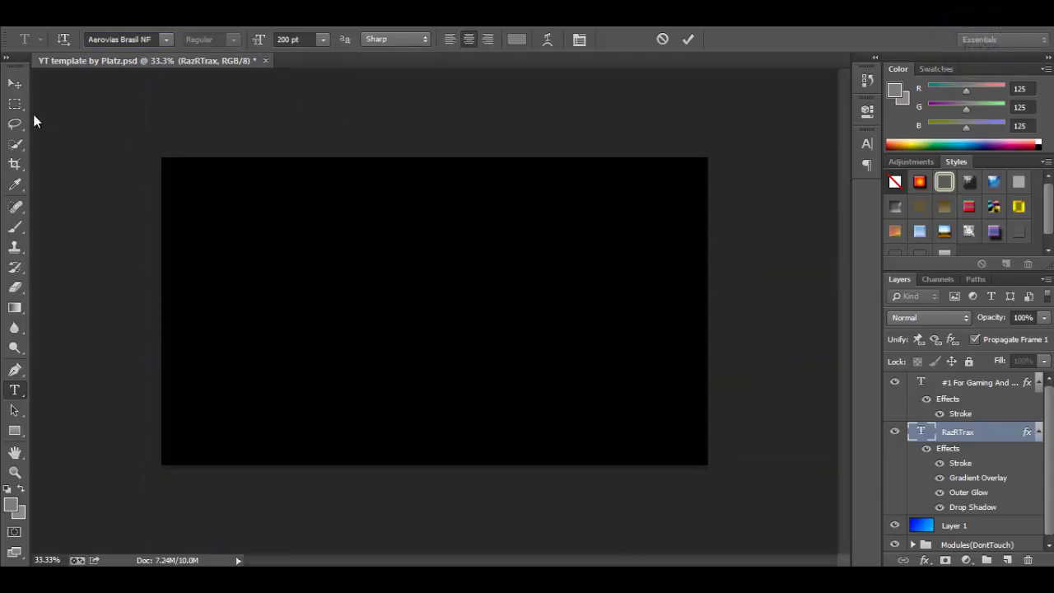
{"action": "left_click", "coordinate": [15, 82]}
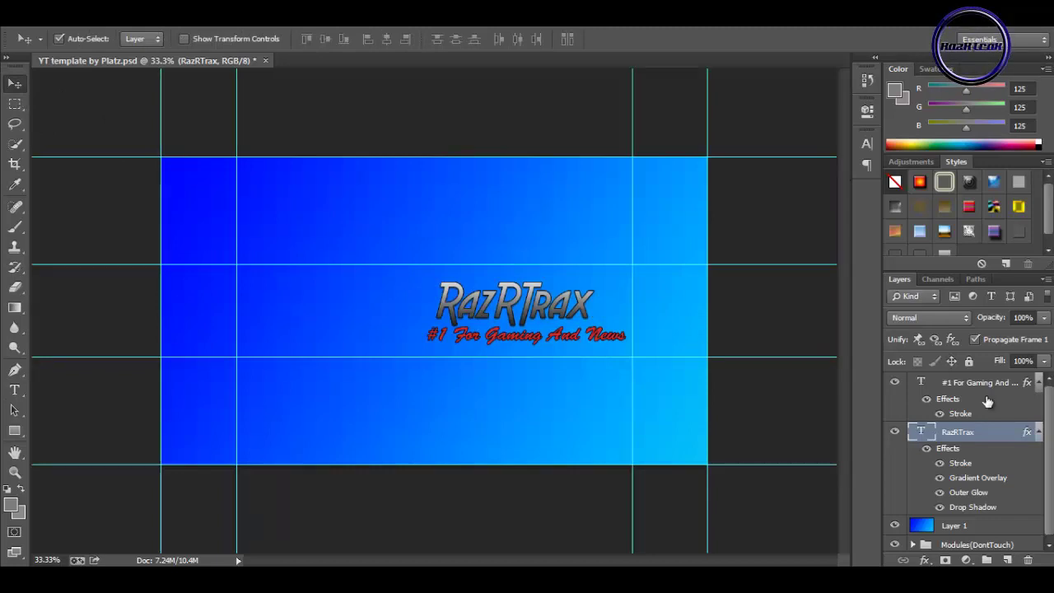
Enlarge the RazRTrax title to 250 pt and shift it slightly right.
{"action": "double_click", "coordinate": [920, 432]}
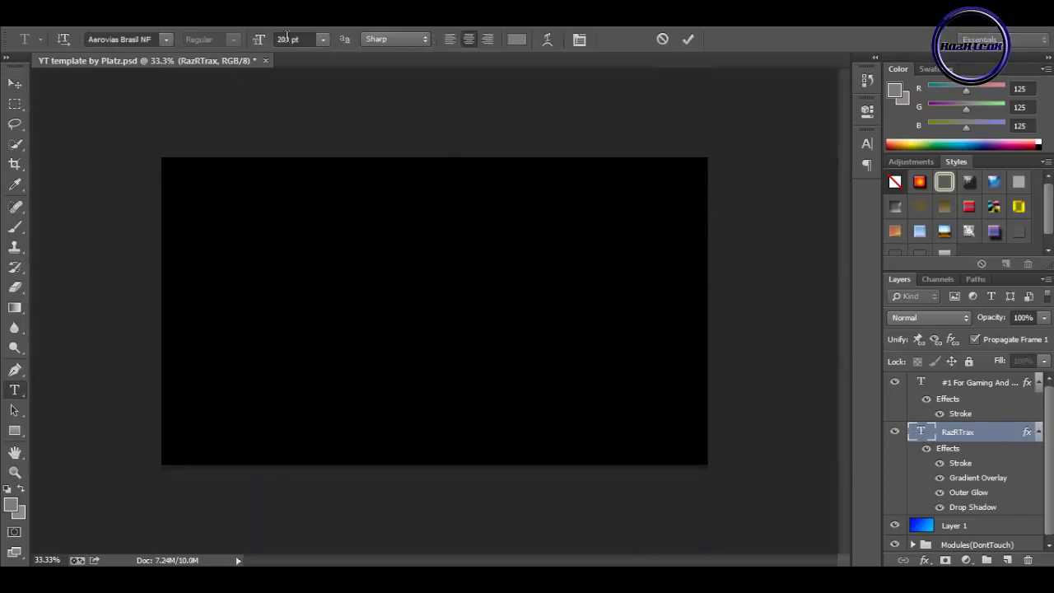
{"action": "left_click", "coordinate": [288, 39]}
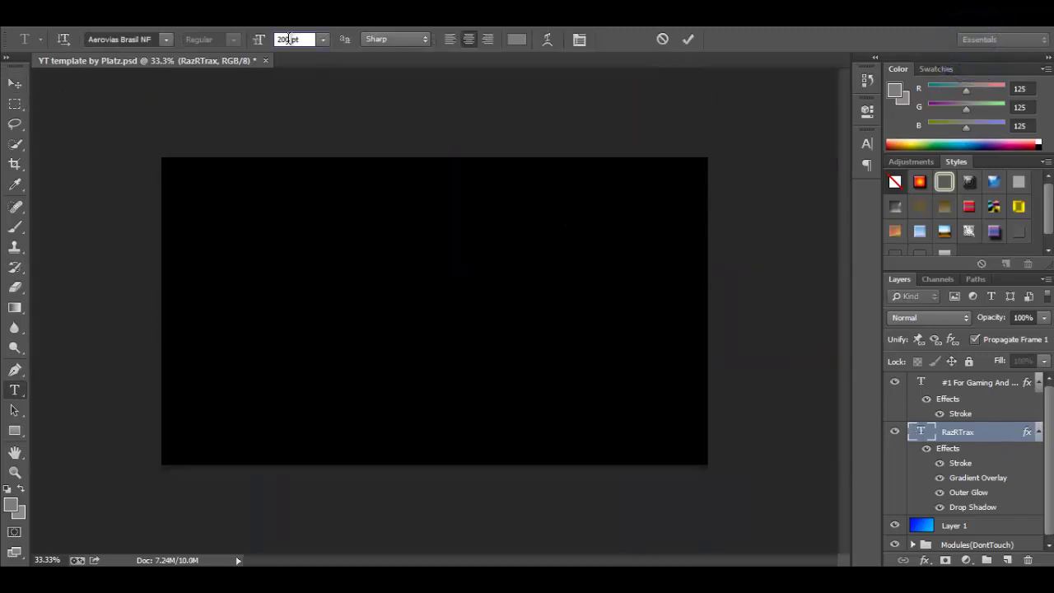
{"action": "type", "text": "250"}
{"action": "key", "text": "Return"}
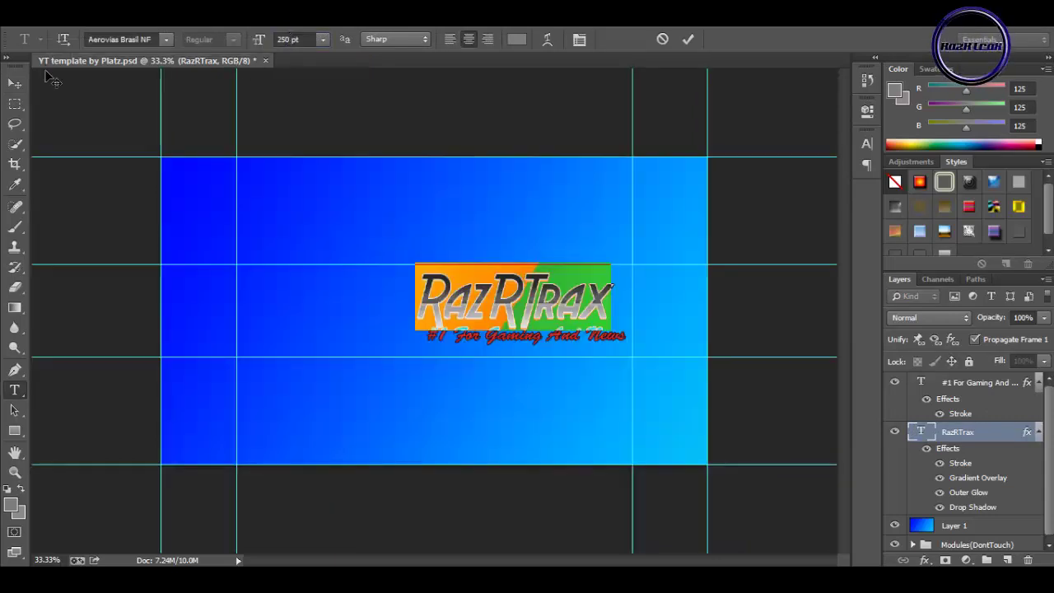
{"action": "left_click", "coordinate": [15, 83]}
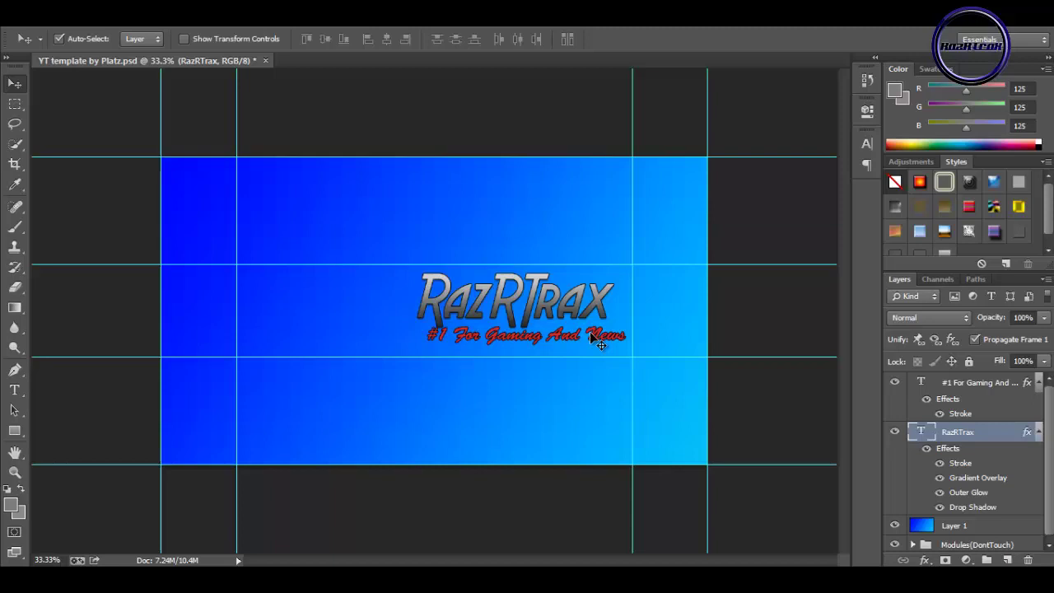
{"action": "left_click_drag", "start_coordinate": [607, 310], "coordinate": [615, 309]}
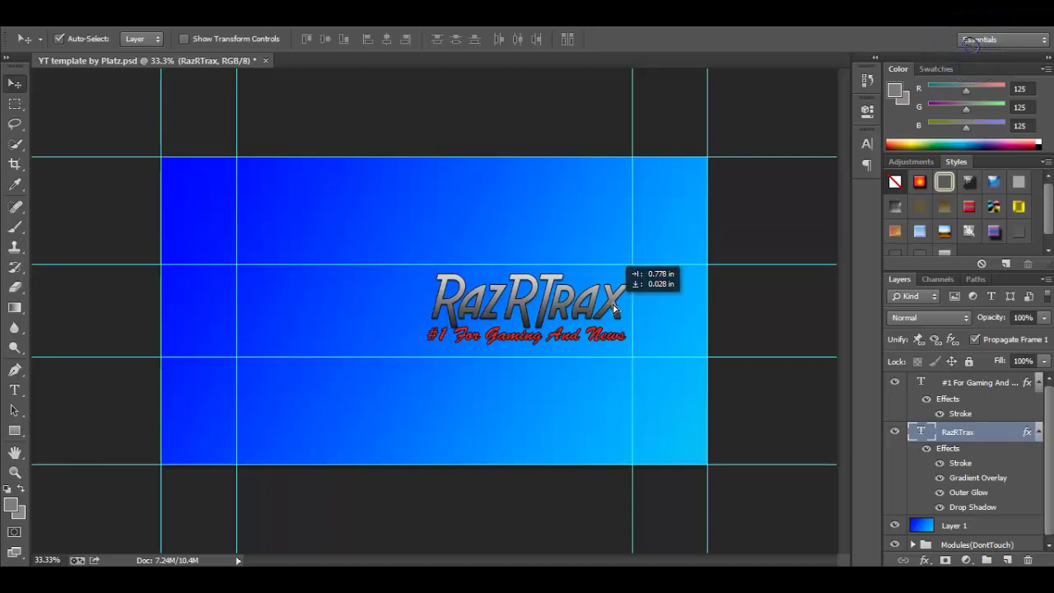
{"action": "left_click_drag", "start_coordinate": [615, 310], "coordinate": [615, 306]}
{"action": "key", "text": "ctrl+semicolon"}
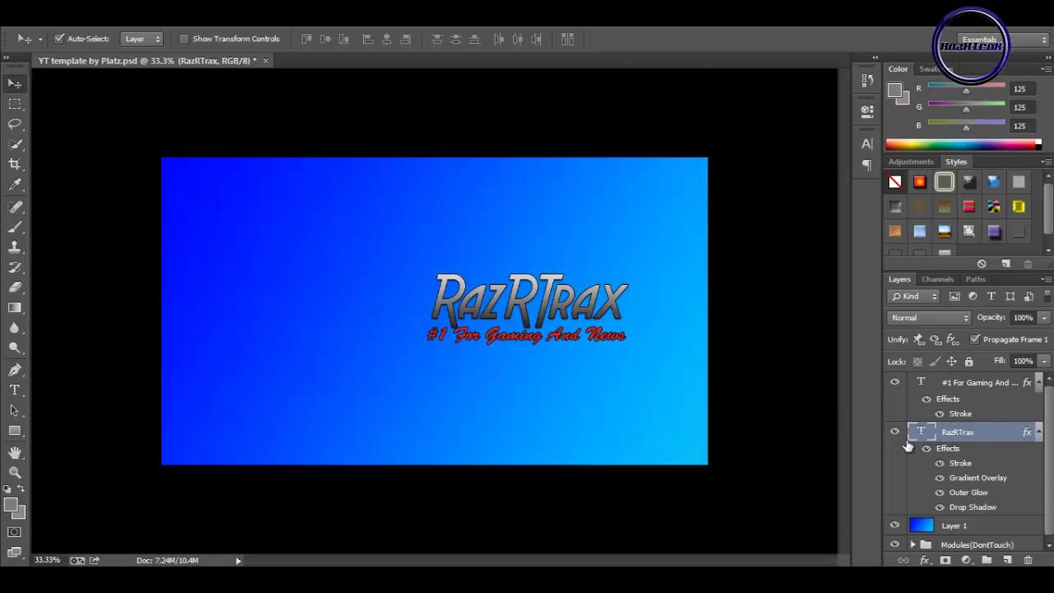
Select the '#1 For Gaming And News' layer and nudge it under the title.
{"action": "left_click", "coordinate": [978, 383]}
{"action": "key", "text": "ctrl+semicolon"}
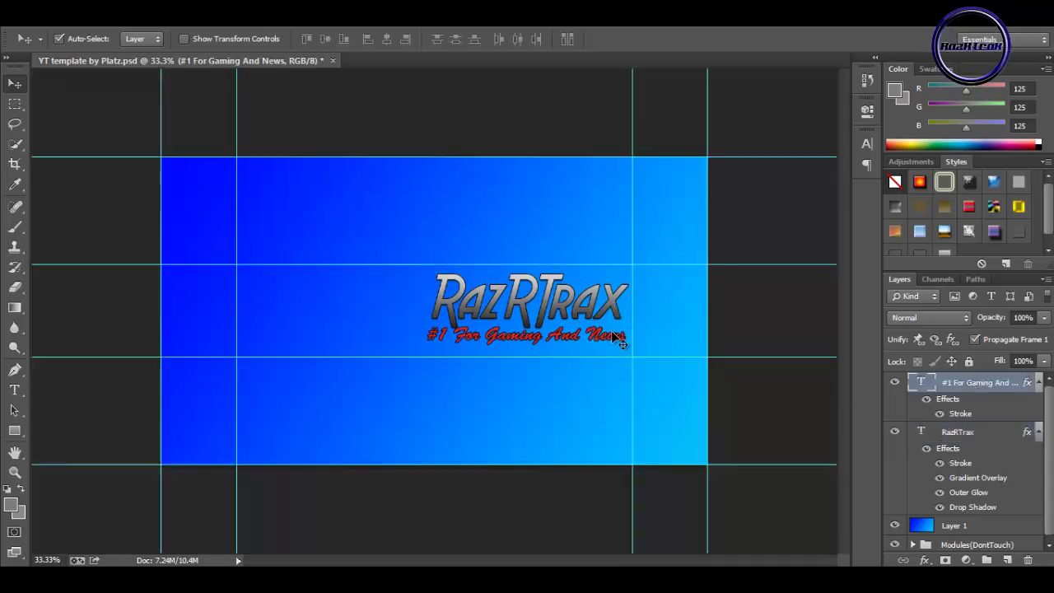
{"action": "left_click_drag", "start_coordinate": [609, 342], "coordinate": [603, 340]}
{"action": "key", "text": "ctrl+semicolon"}
{"action": "key", "text": "ctrl+semicolon"}
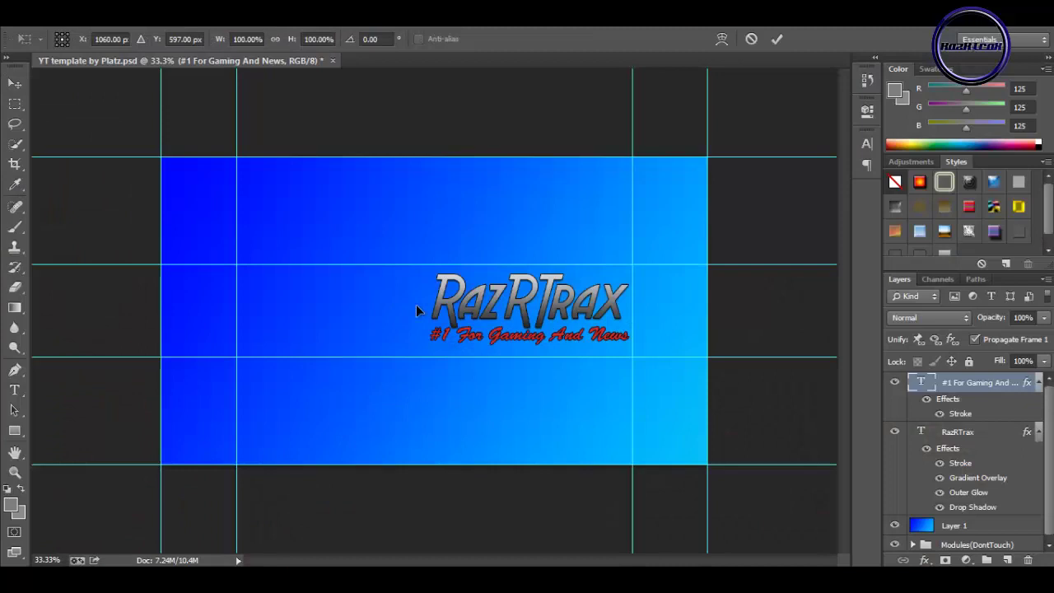
Place the Call of Duty Ghosts logo file and position it left of the RazRTrax title.
{"action": "left_click_drag", "start_coordinate": [402, 298], "coordinate": [412, 313]}
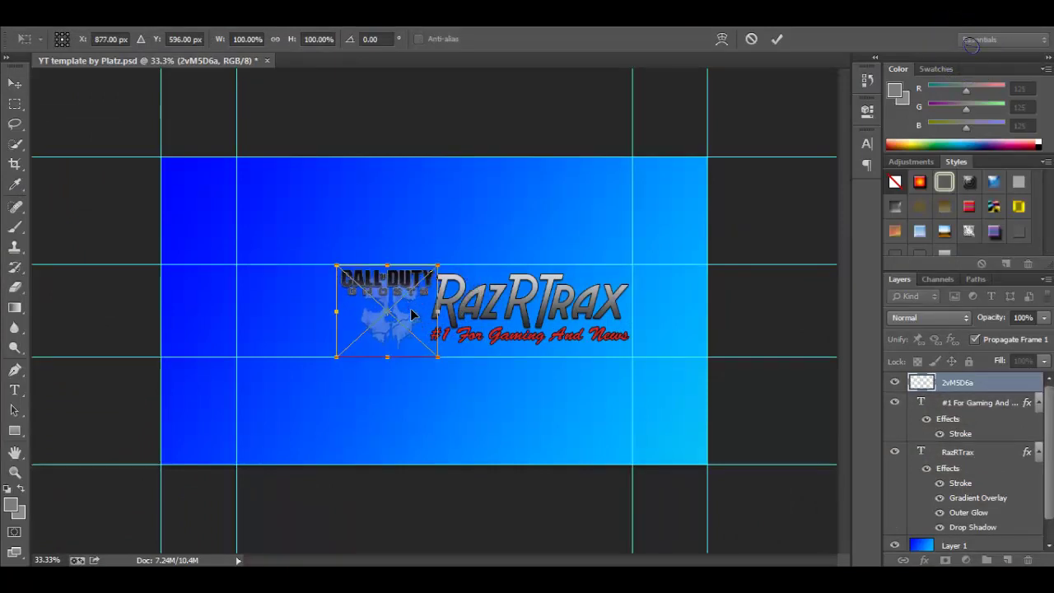
{"action": "left_click", "coordinate": [15, 84]}
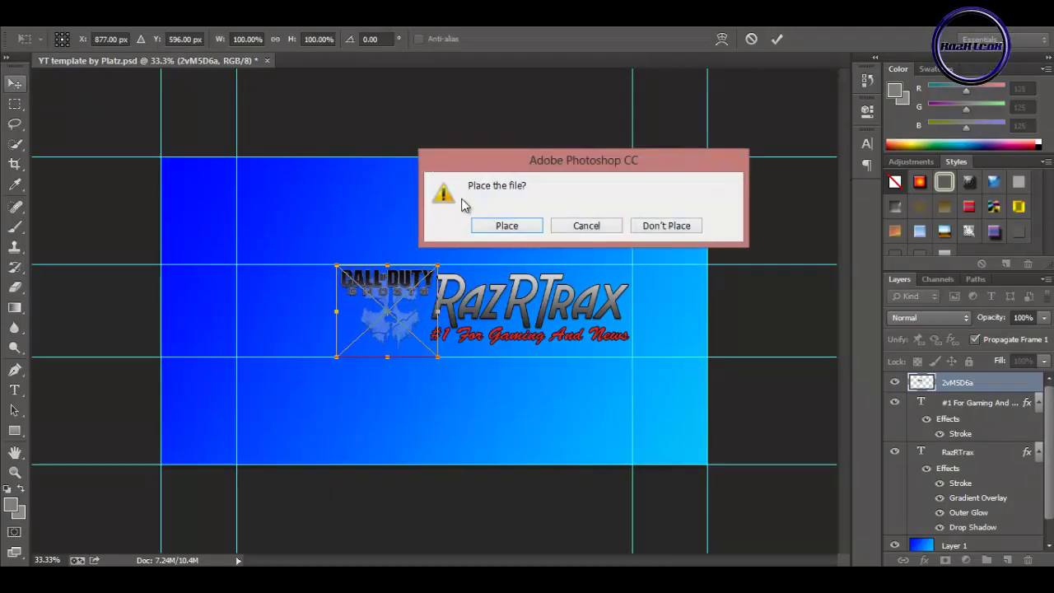
{"action": "left_click", "coordinate": [506, 226]}
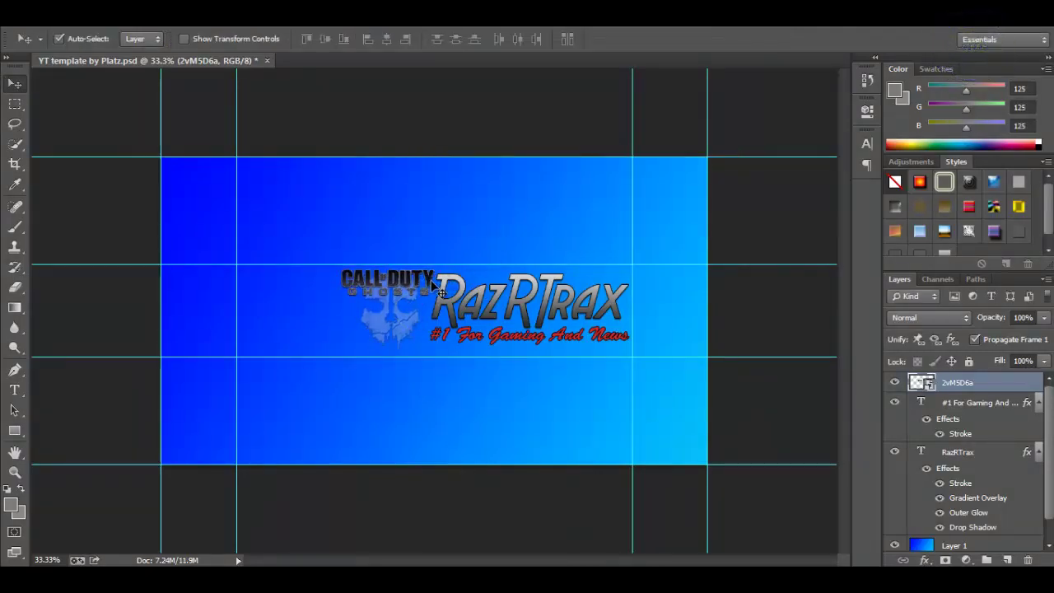
{"action": "left_click_drag", "start_coordinate": [432, 288], "coordinate": [425, 293]}
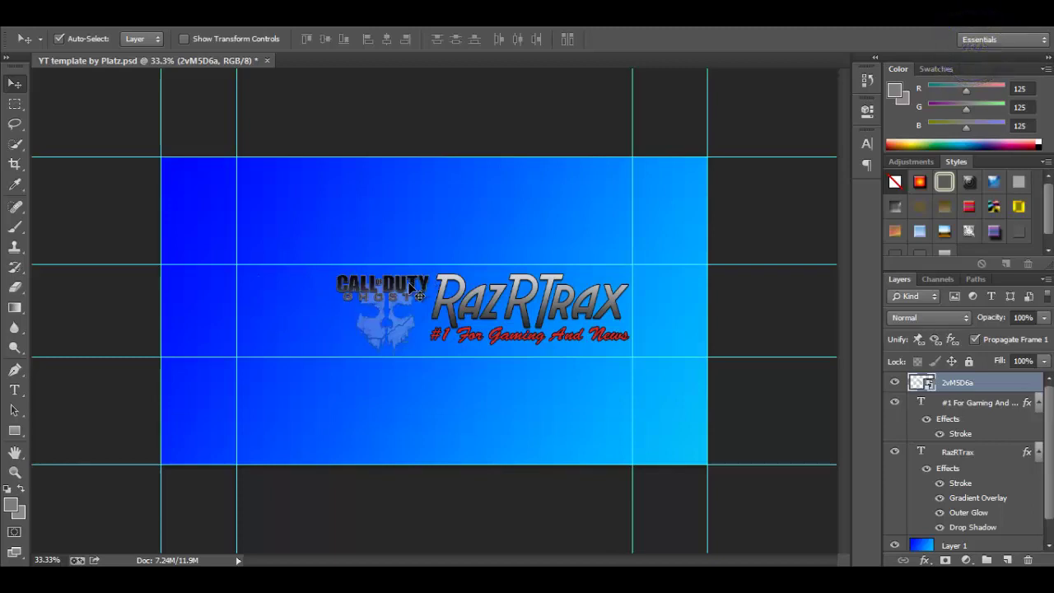
{"action": "left_click_drag", "start_coordinate": [413, 290], "coordinate": [407, 287]}
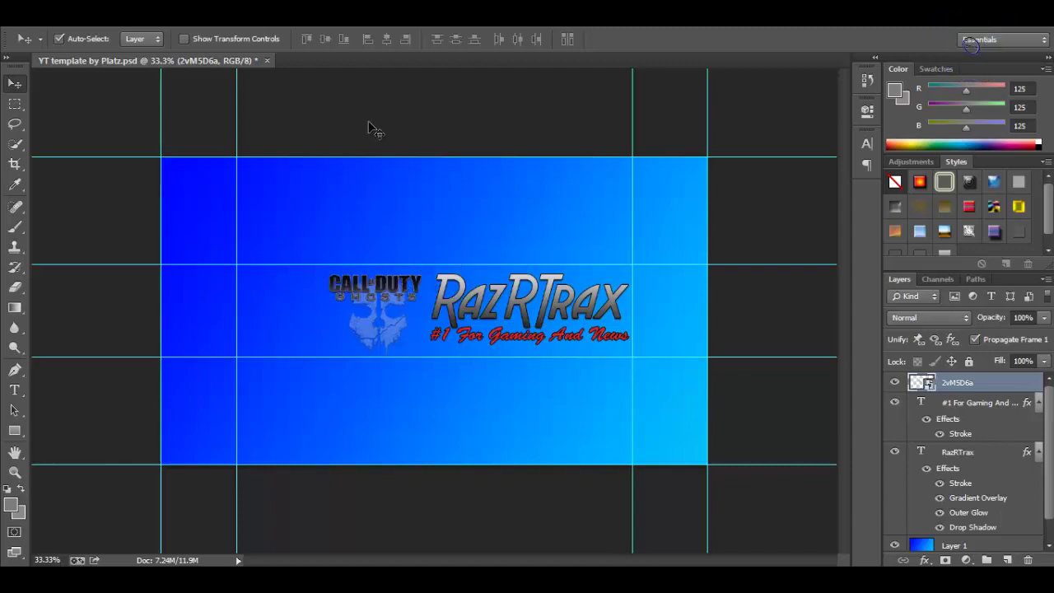
Minimise Photoshop with Win+D to reveal the RazRTrax Call of Duty desktop.
{"action": "key", "text": "super+d"}
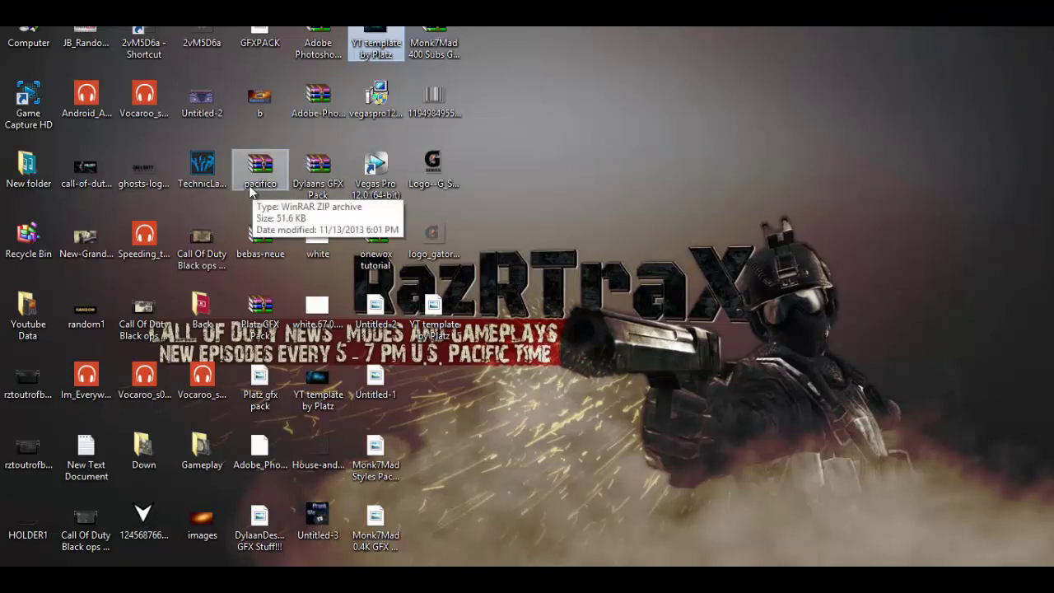
Look inside the Youtube Data folder, then open the desktop's New folder and search it.
{"action": "double_click", "coordinate": [27, 314]}
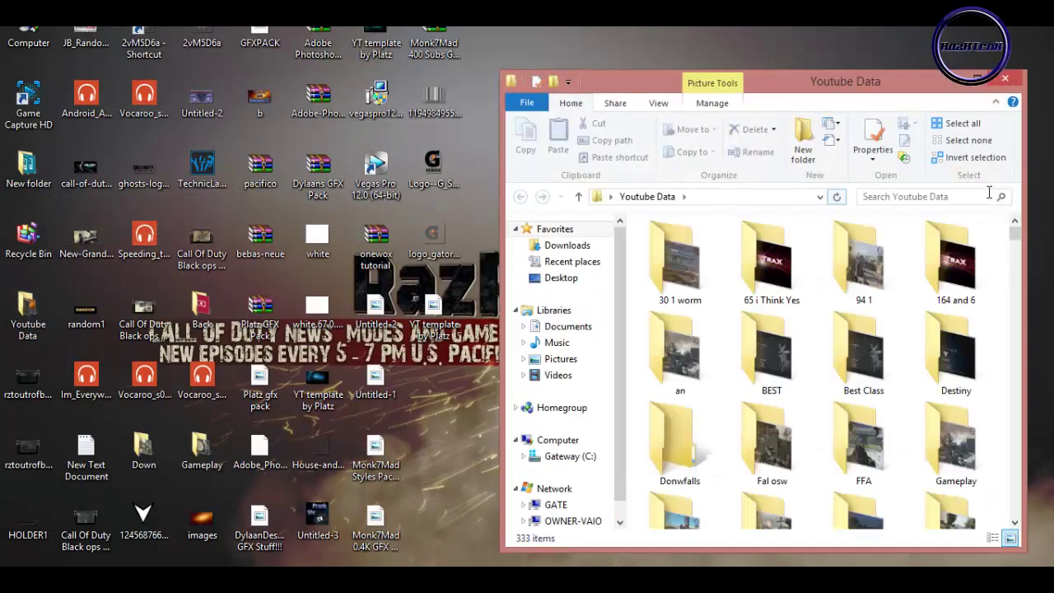
{"action": "left_click_drag", "start_coordinate": [1018, 237], "coordinate": [1020, 321]}
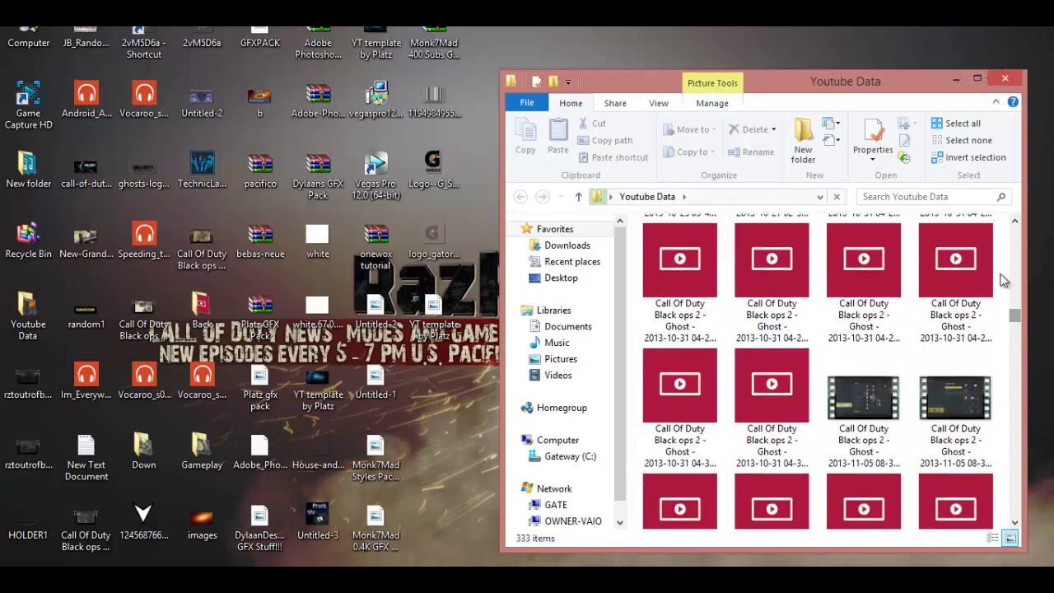
{"action": "left_click", "coordinate": [947, 196]}
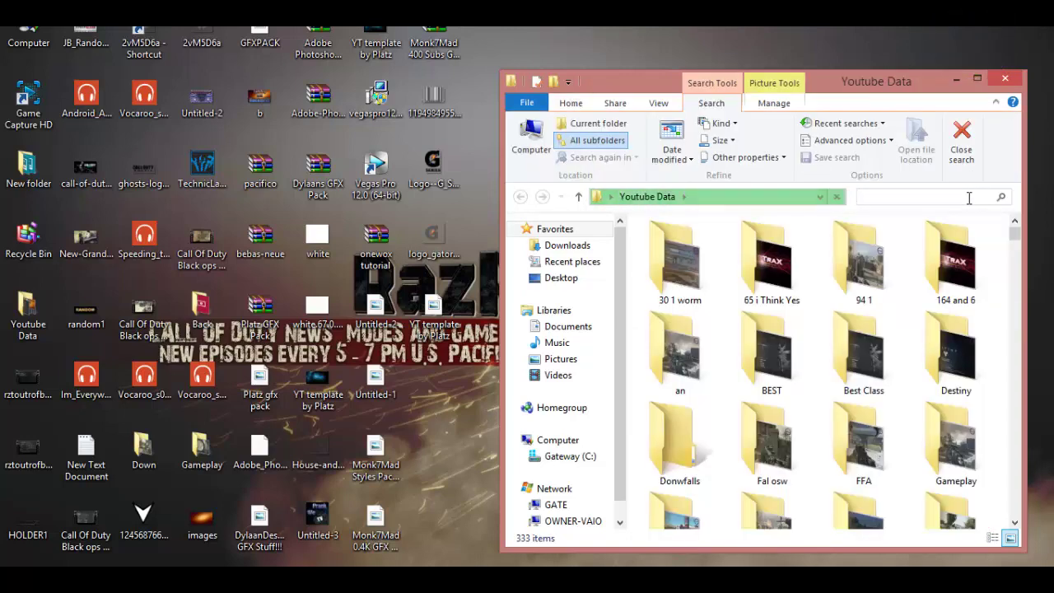
{"action": "type", "text": "Extinction"}
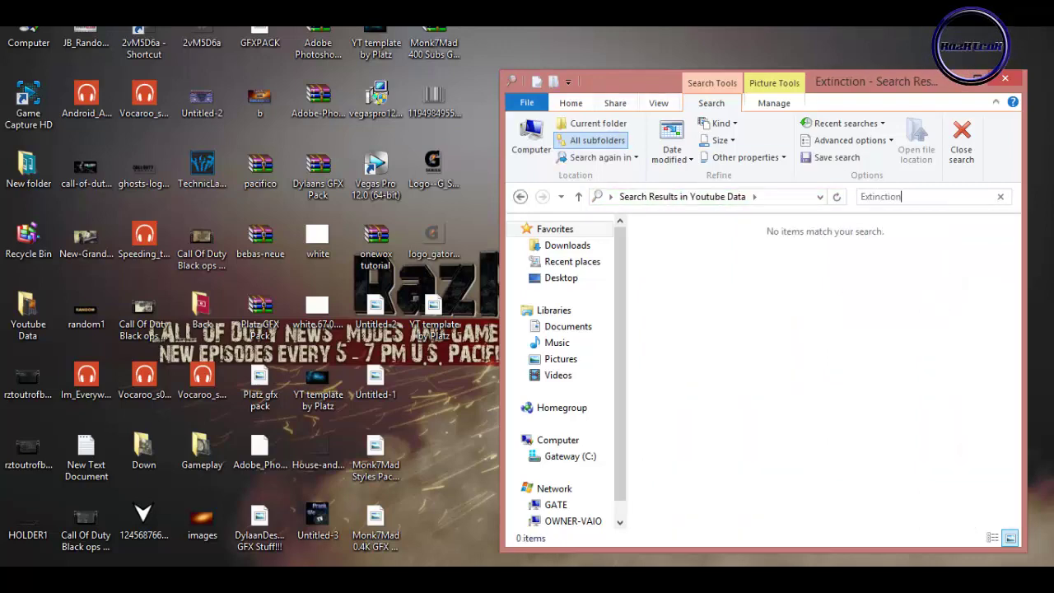
{"action": "left_click", "coordinate": [1005, 81]}
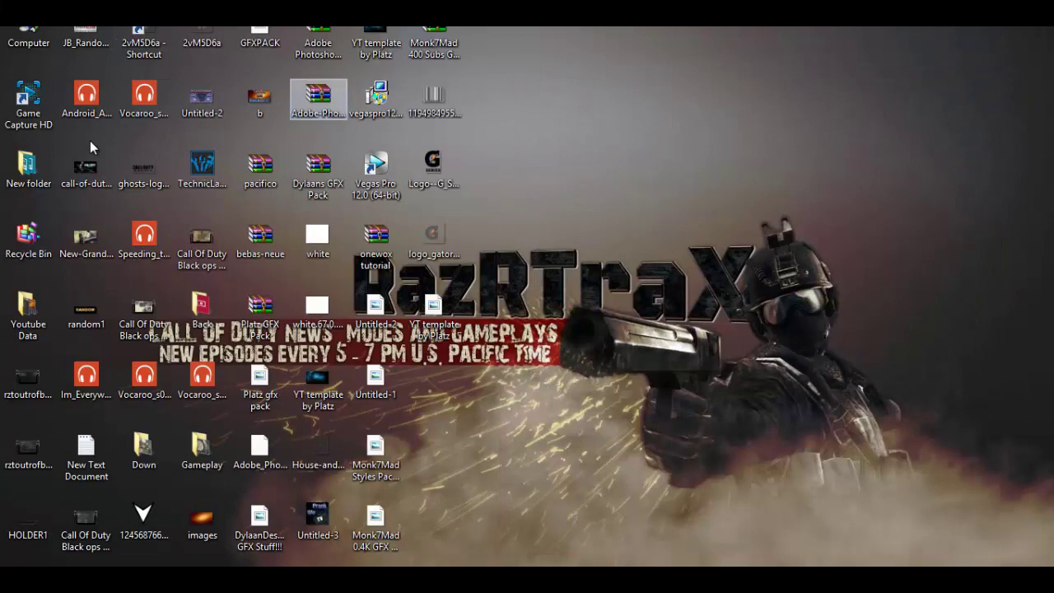
{"action": "double_click", "coordinate": [28, 171]}
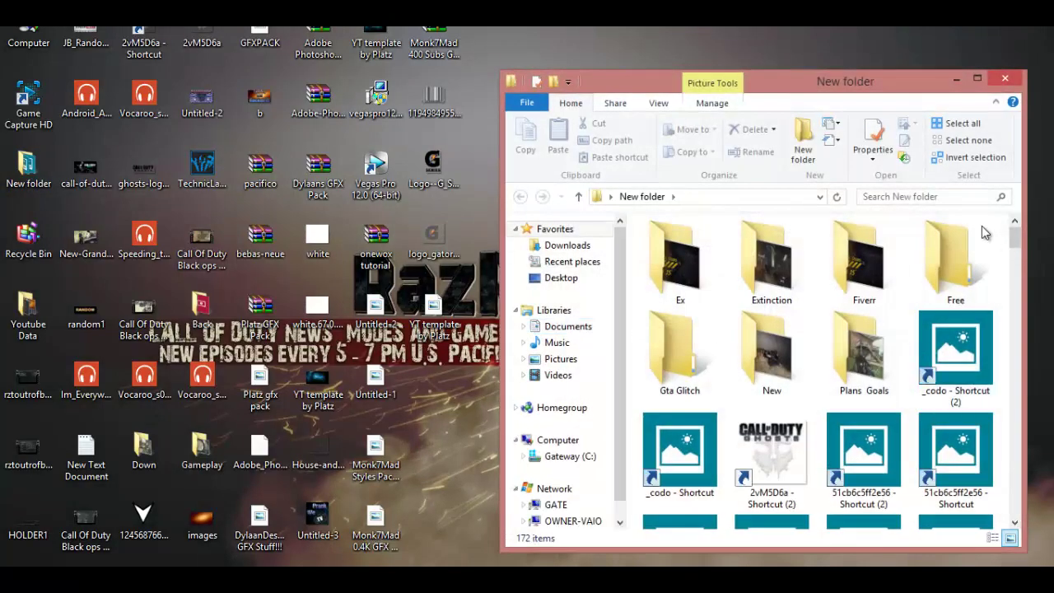
{"action": "left_click", "coordinate": [958, 196]}
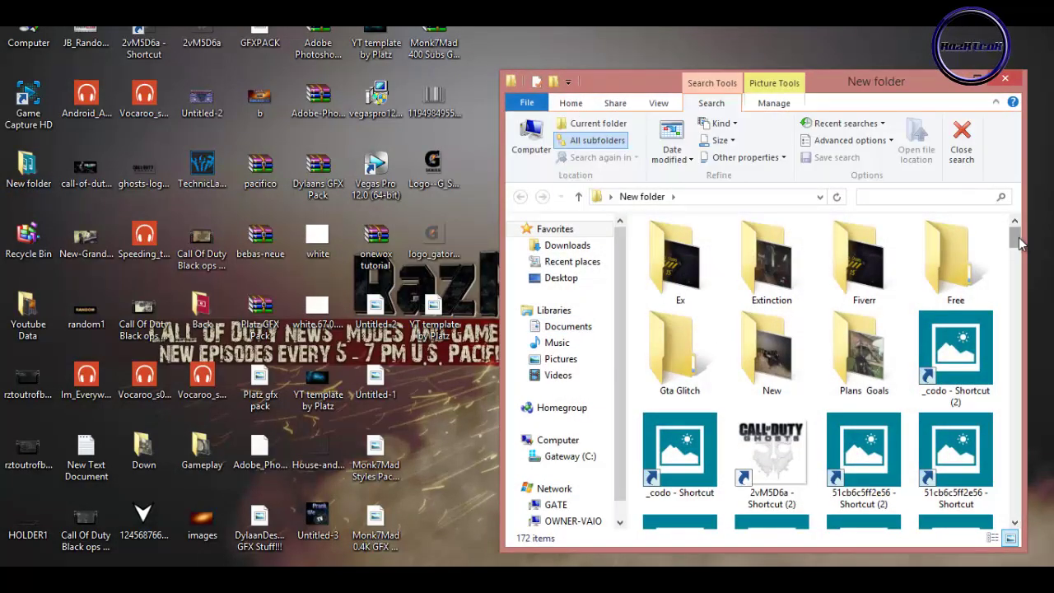
{"action": "left_click_drag", "start_coordinate": [1019, 240], "coordinate": [1017, 341]}
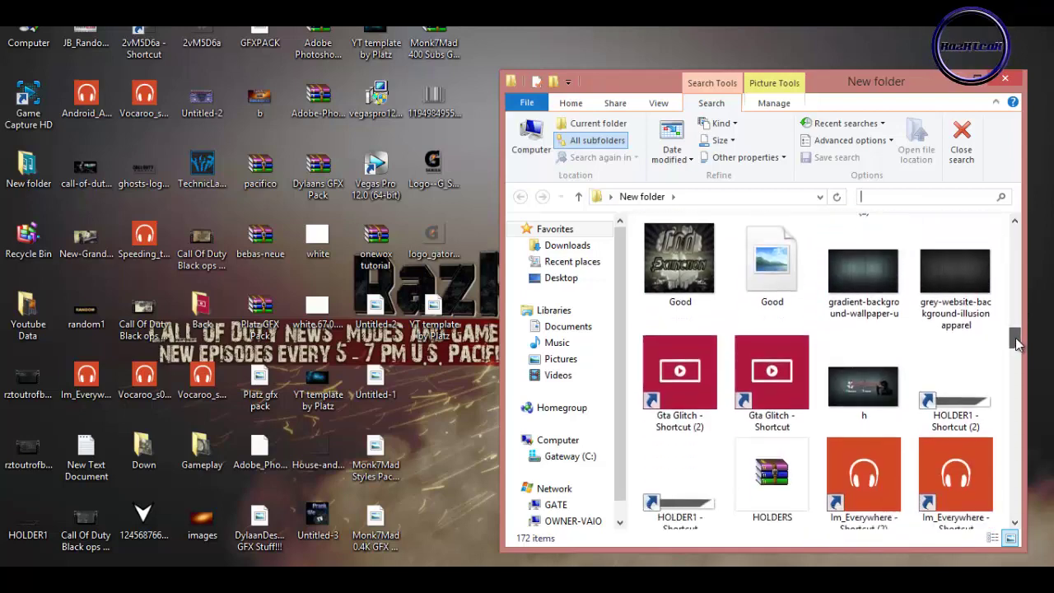